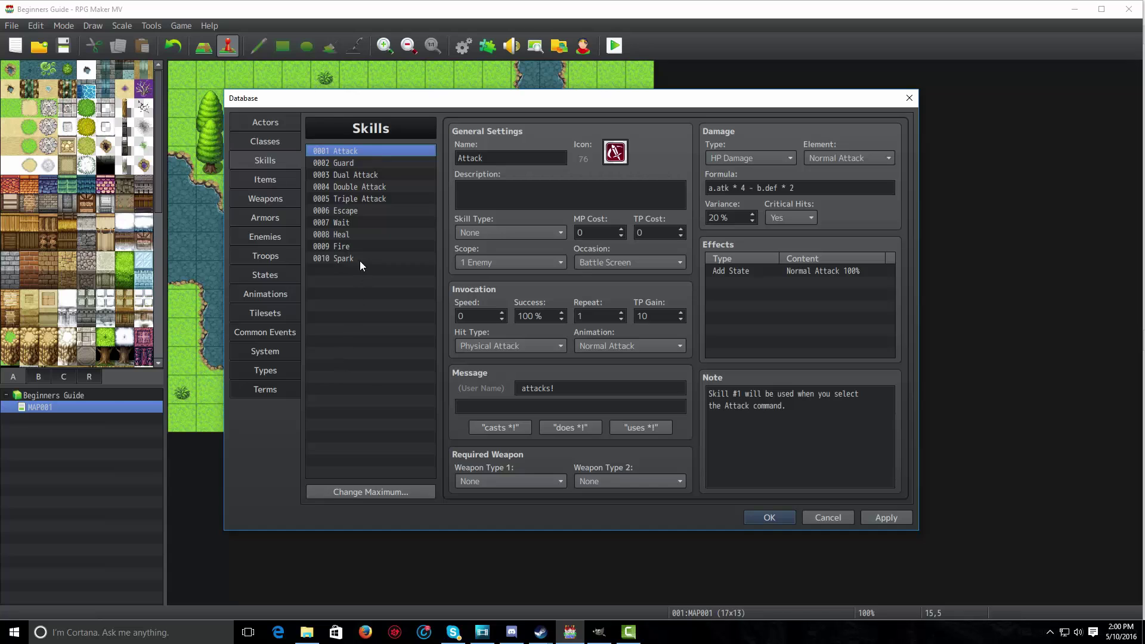
- Compare the Guard skill's settings with Attack's, ending back on Attack
{"action": "left_click", "coordinate": [394, 162]}
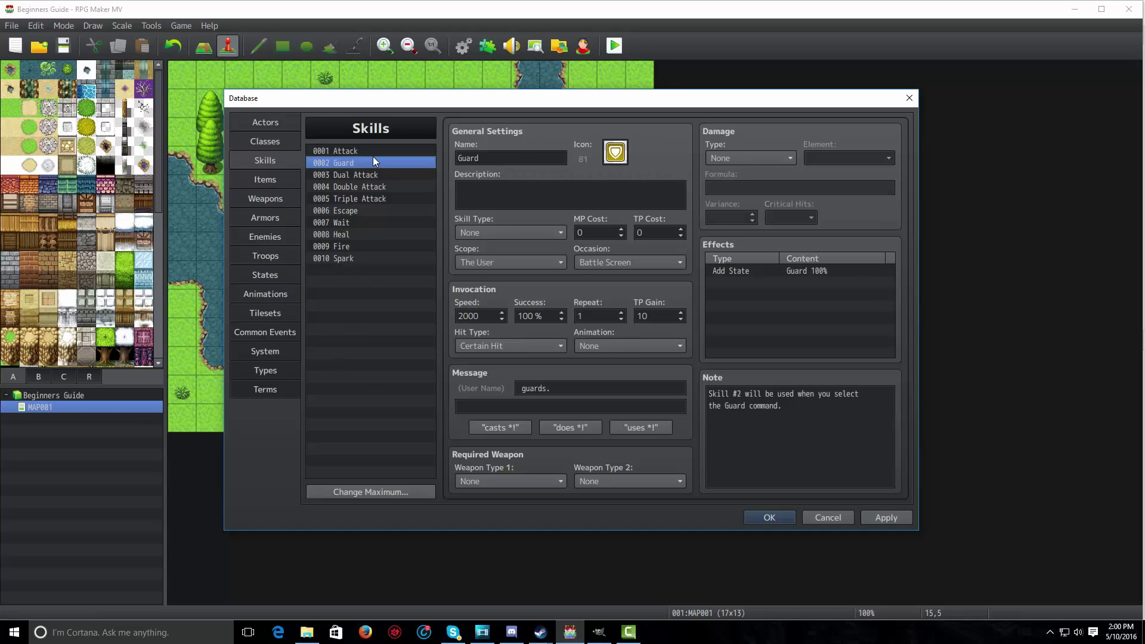
{"action": "left_click", "coordinate": [361, 154]}
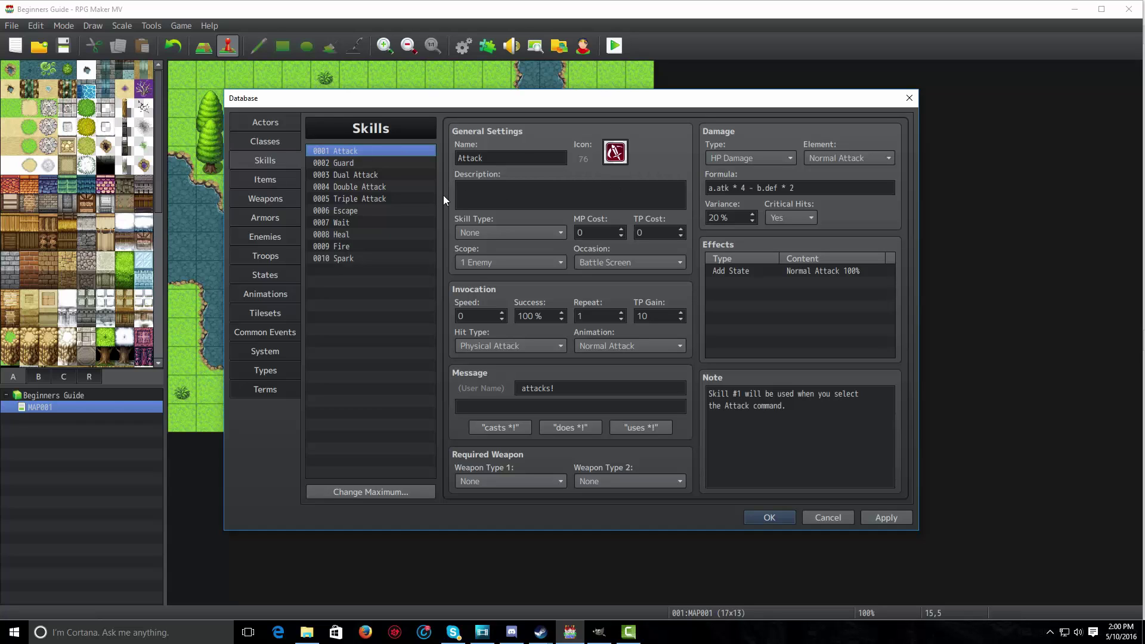
- Raise the skill maximum to 11 and name the new skill 0011 'Ice'
{"action": "left_click", "coordinate": [368, 492]}
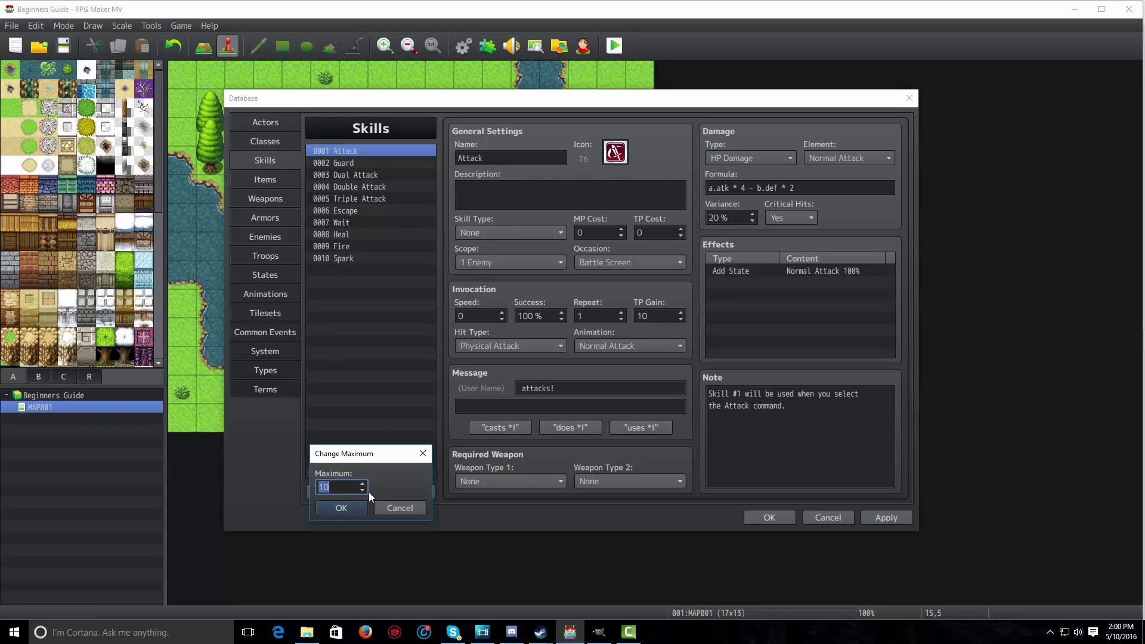
{"action": "key", "text": "Up"}
{"action": "key", "text": "Return"}
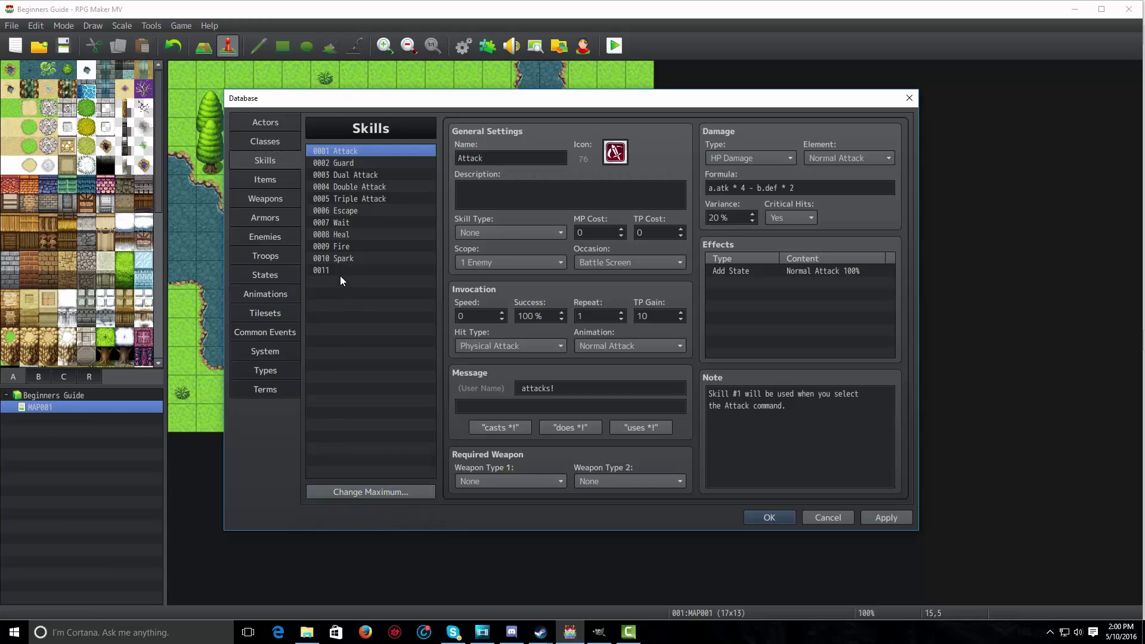
{"action": "left_click", "coordinate": [351, 270]}
{"action": "left_click", "coordinate": [515, 158]}
{"action": "type", "text": "Ice"}
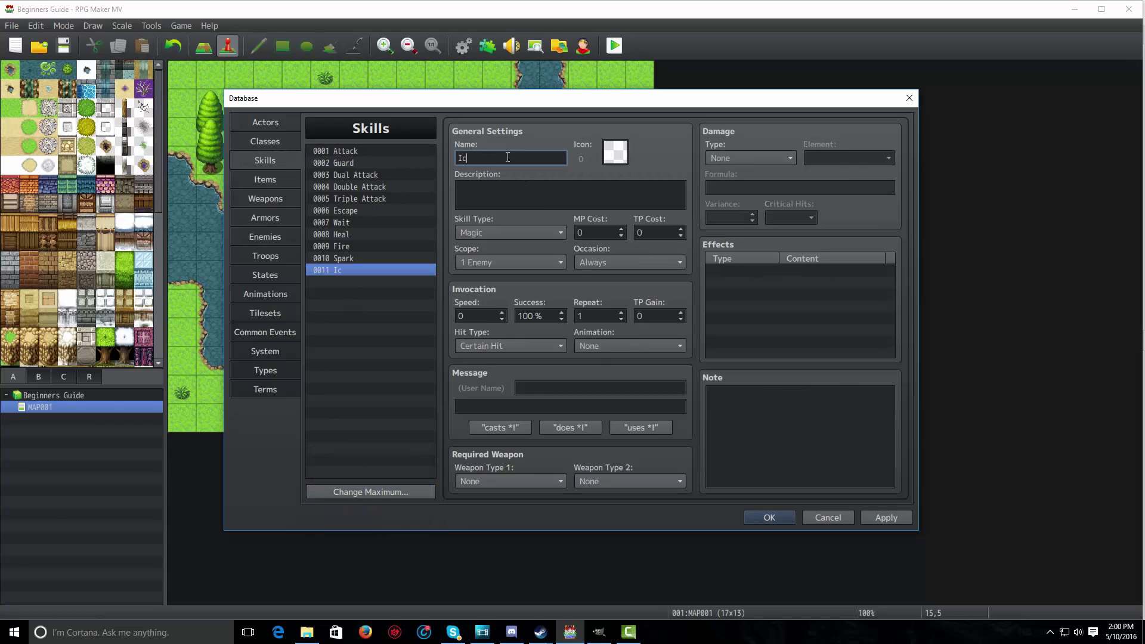
- Give the Ice skill the snowflake icon (65)
{"action": "double_click", "coordinate": [628, 152]}
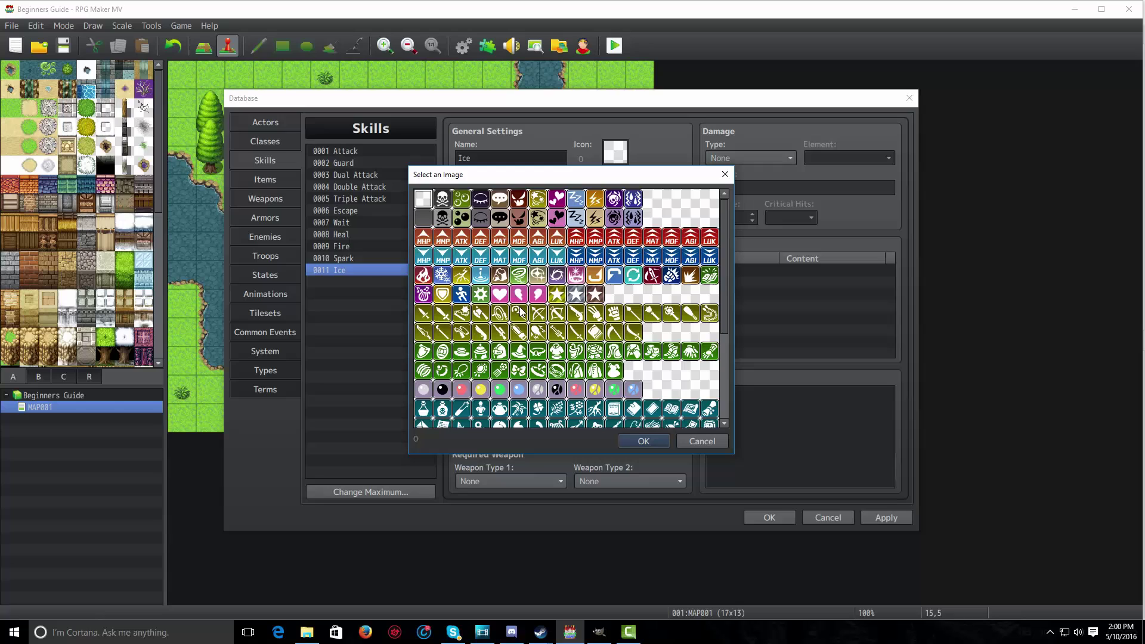
{"action": "left_click", "coordinate": [477, 261]}
{"action": "double_click", "coordinate": [446, 277]}
{"action": "left_click", "coordinate": [502, 199]}
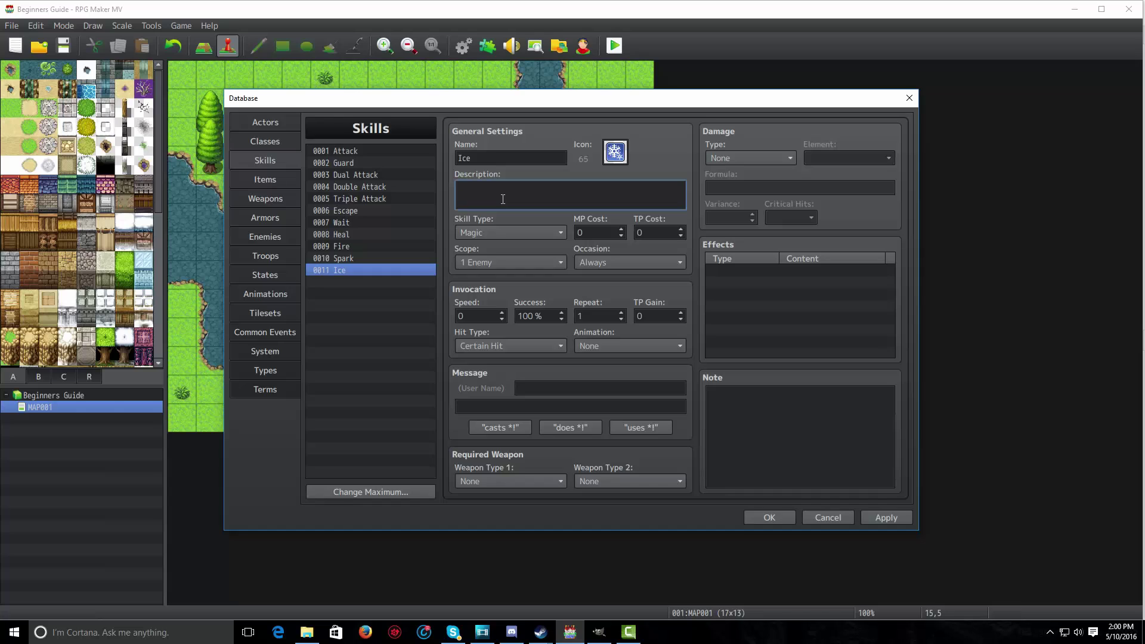
- Describe Ice as 'Use the power of ice against your enemies! [Targets 1 enemy]', keeping type Magic
{"action": "type", "text": "Use the power of ice against your enemies! [Targe"}
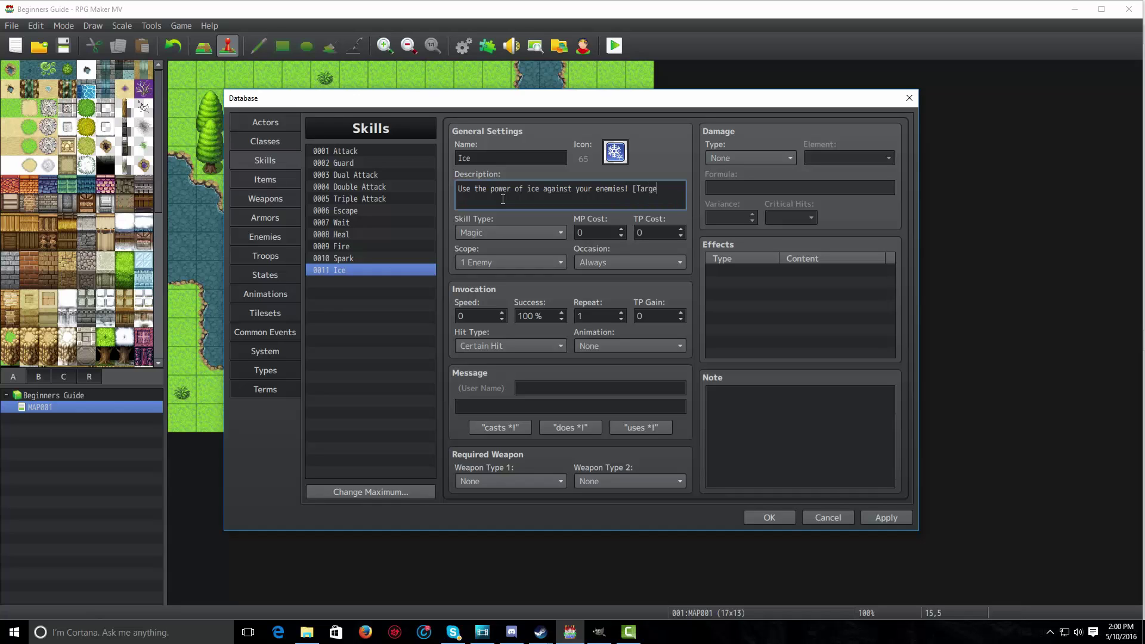
{"action": "type", "text": "ts 1 enemy]"}
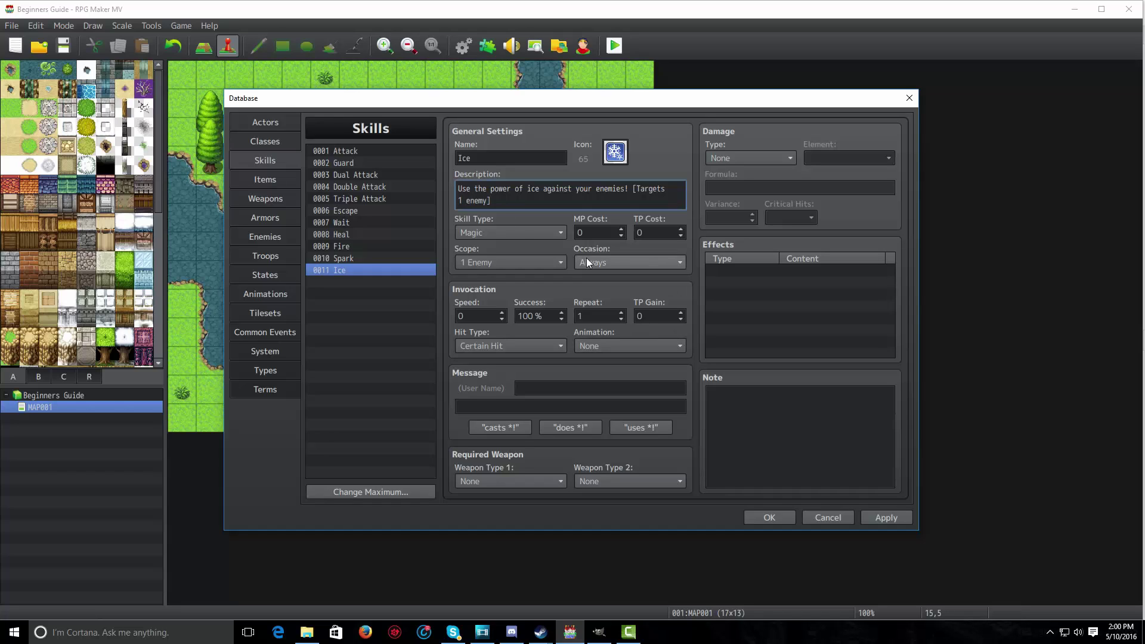
{"action": "left_click", "coordinate": [484, 237]}
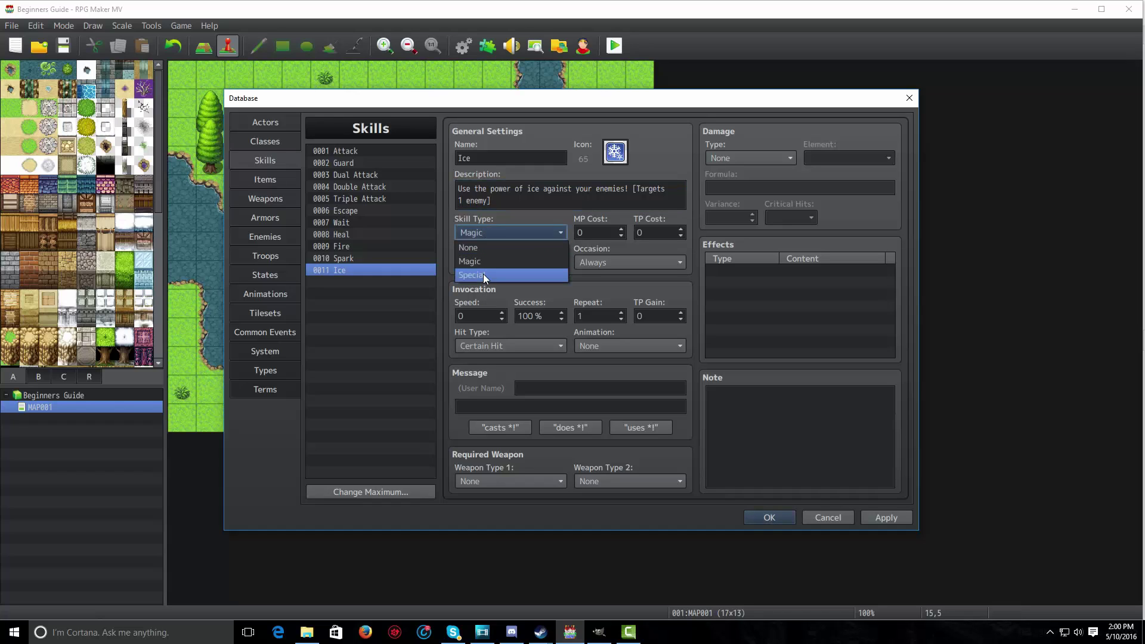
{"action": "left_click", "coordinate": [479, 262]}
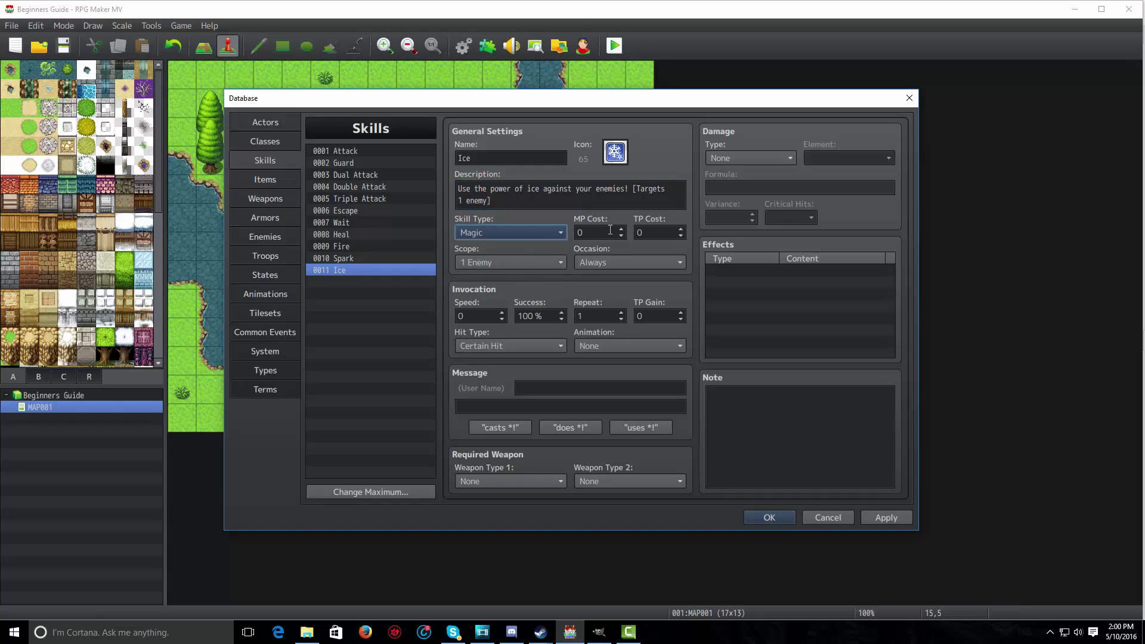
{"action": "left_click", "coordinate": [498, 233]}
{"action": "left_click", "coordinate": [487, 262]}
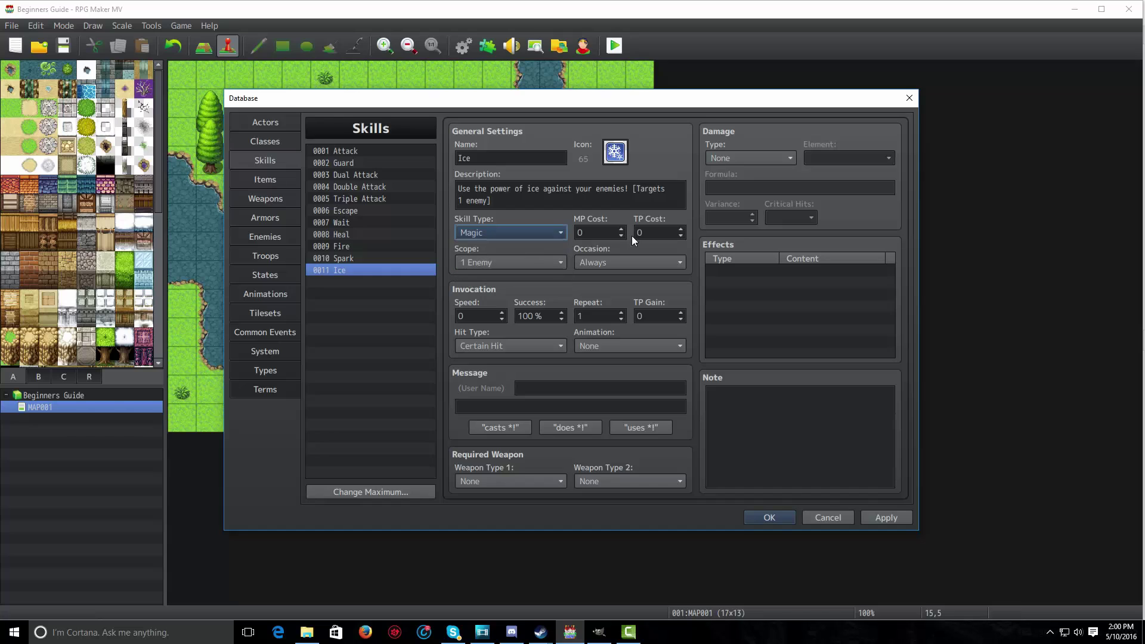
- Set the Ice skill's MP cost to 5
{"action": "double_click", "coordinate": [589, 234]}
{"action": "type", "text": "5"}
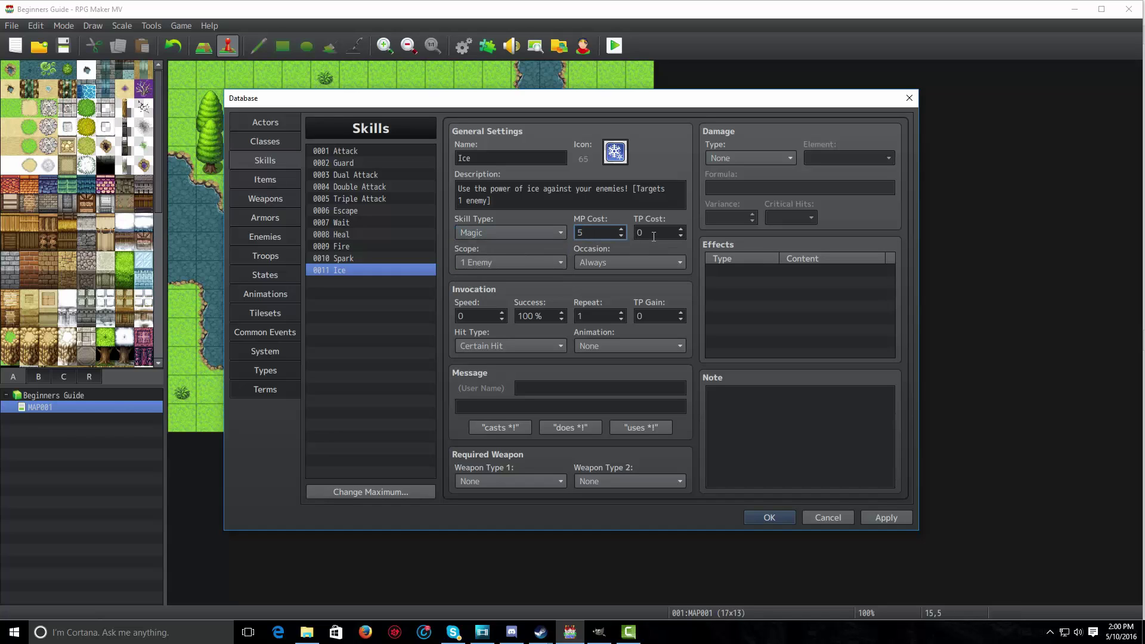
{"action": "double_click", "coordinate": [639, 234]}
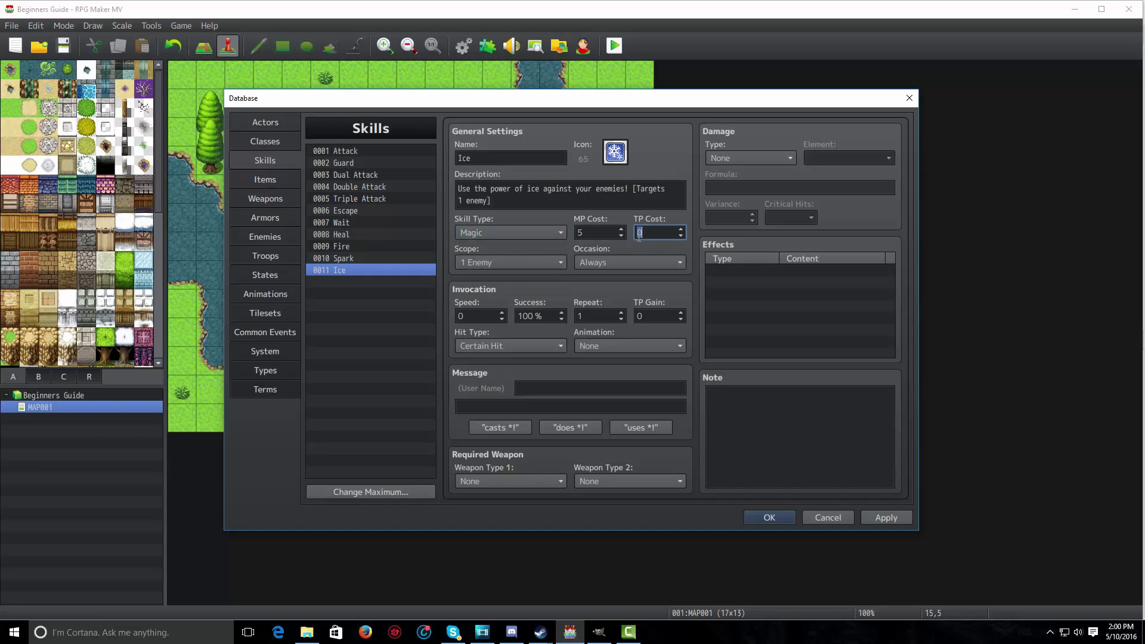
- Keep the Ice skill's scope at 1 Enemy
{"action": "left_click", "coordinate": [493, 263]}
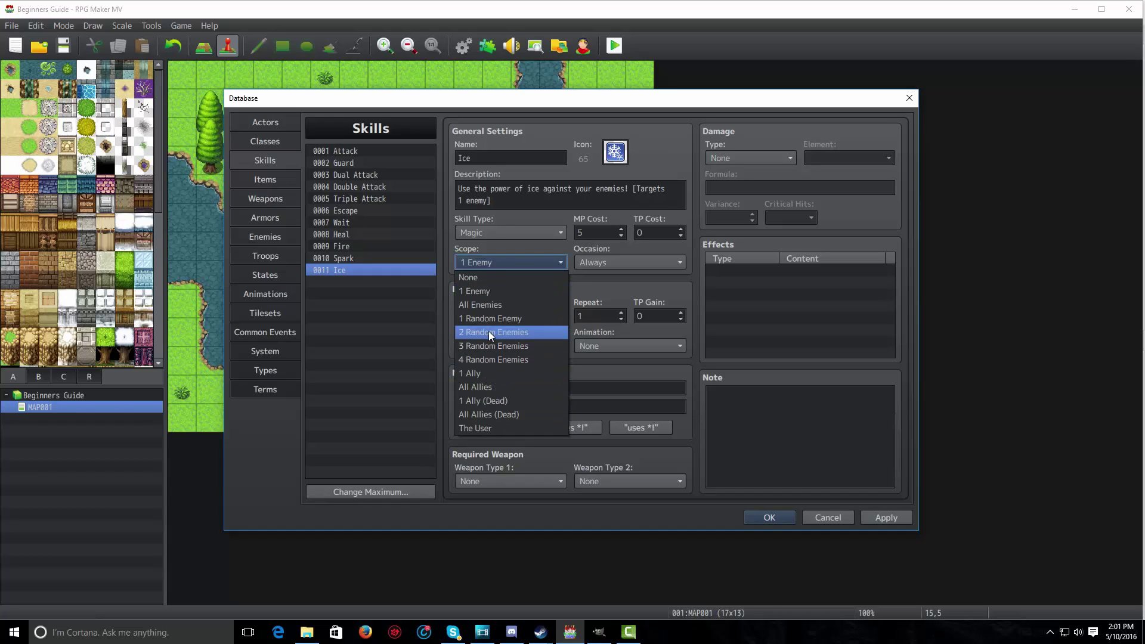
{"action": "left_click", "coordinate": [488, 296]}
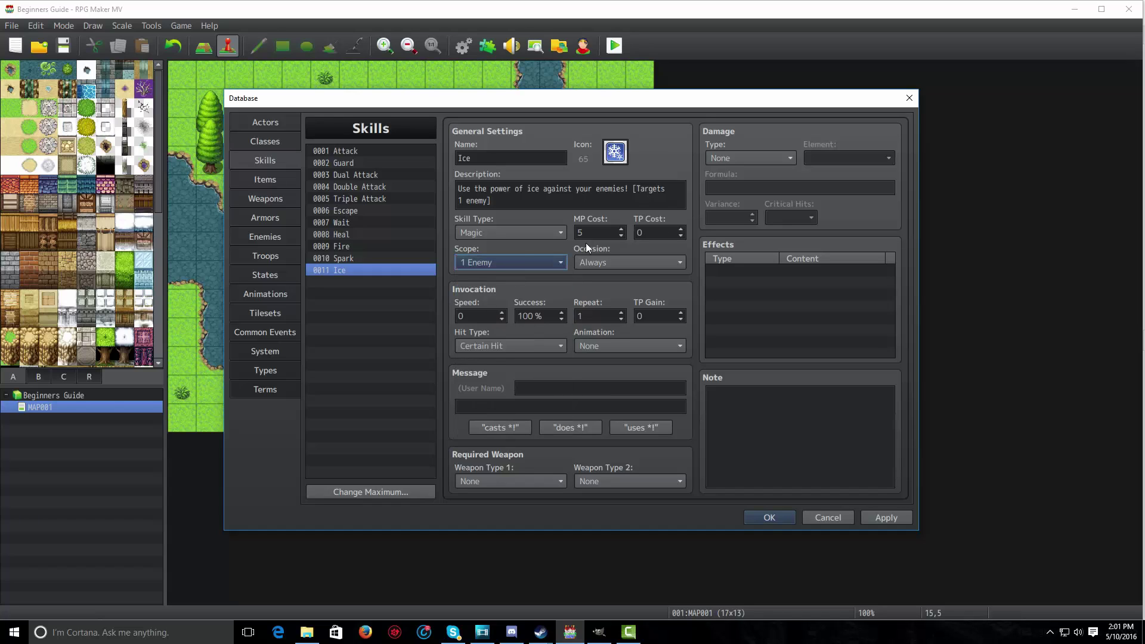
{"action": "left_click", "coordinate": [507, 263]}
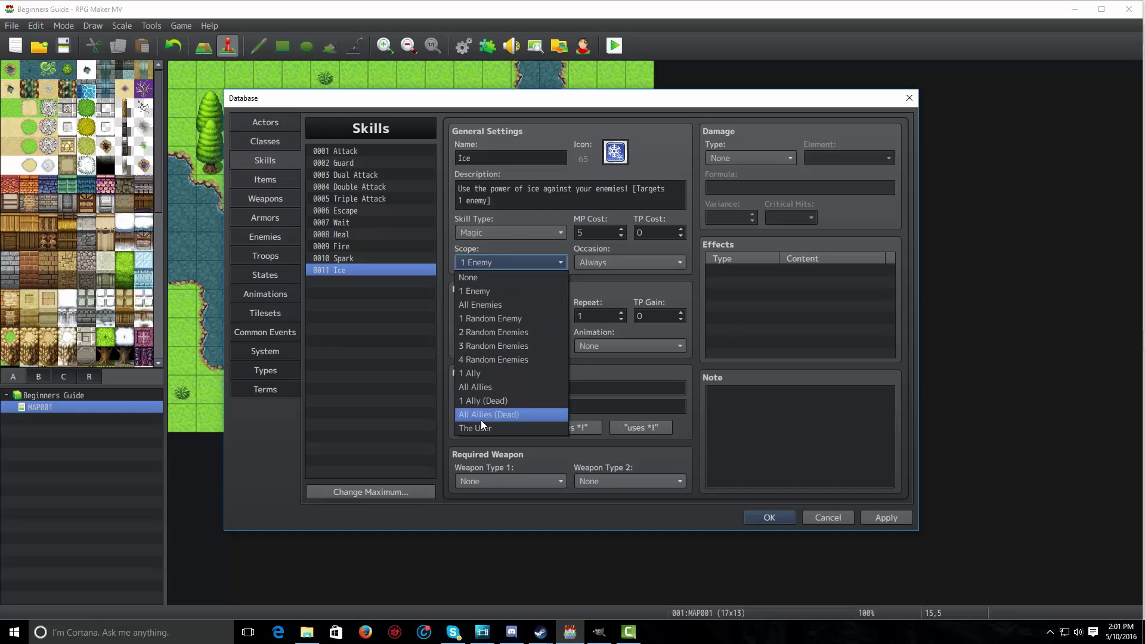
{"action": "key", "text": "Escape"}
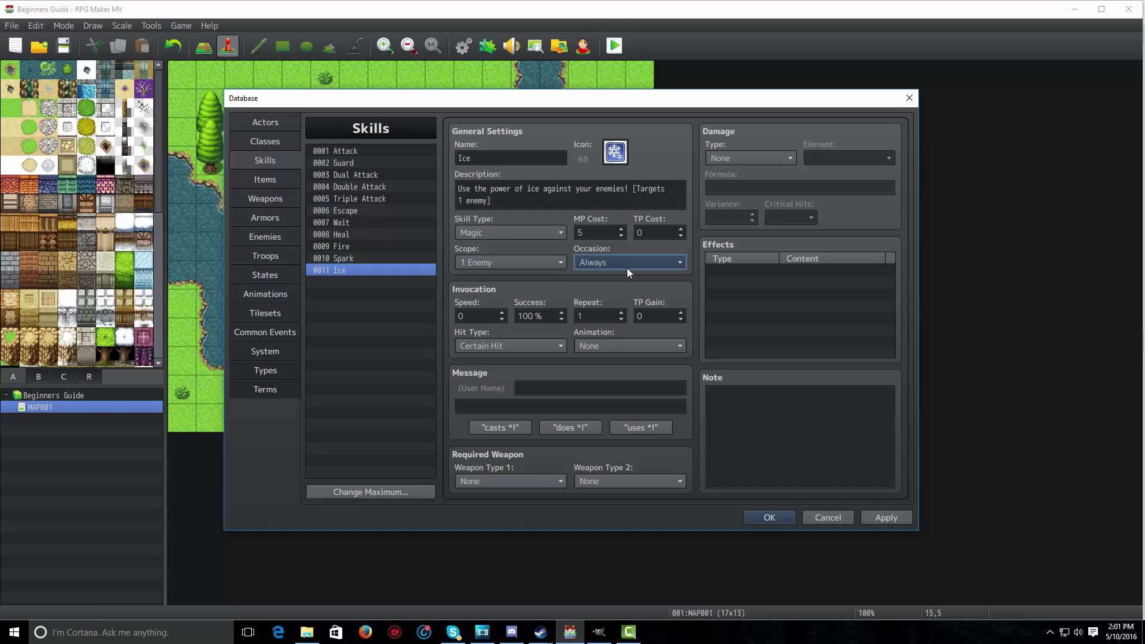
- Set the occasion to Battle Screen
{"action": "left_click", "coordinate": [627, 267]}
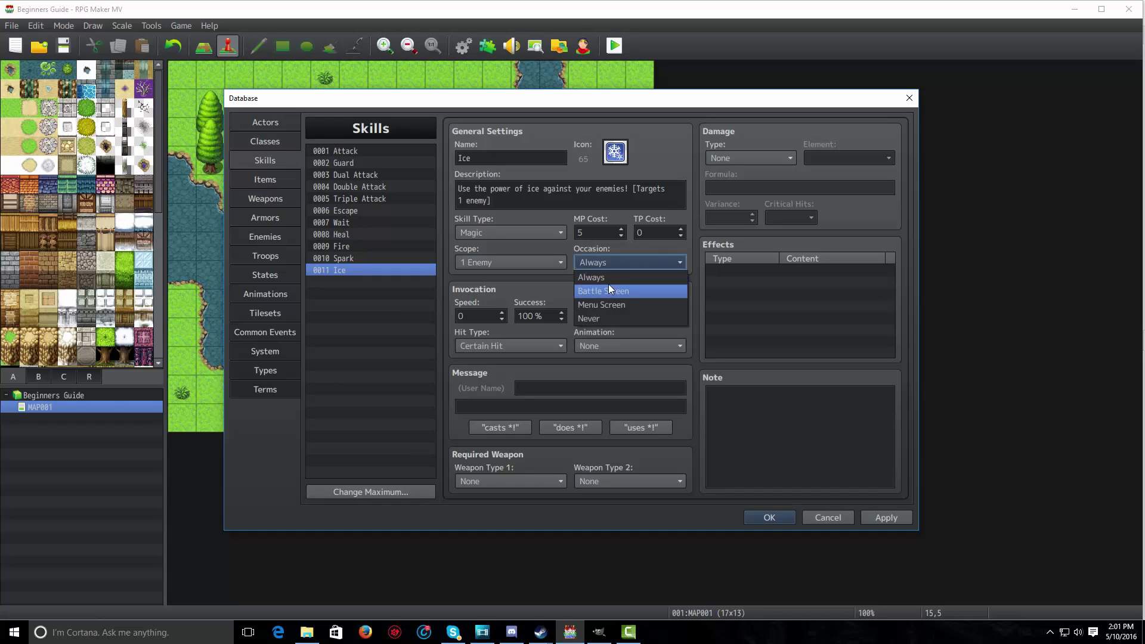
{"action": "left_click", "coordinate": [609, 290]}
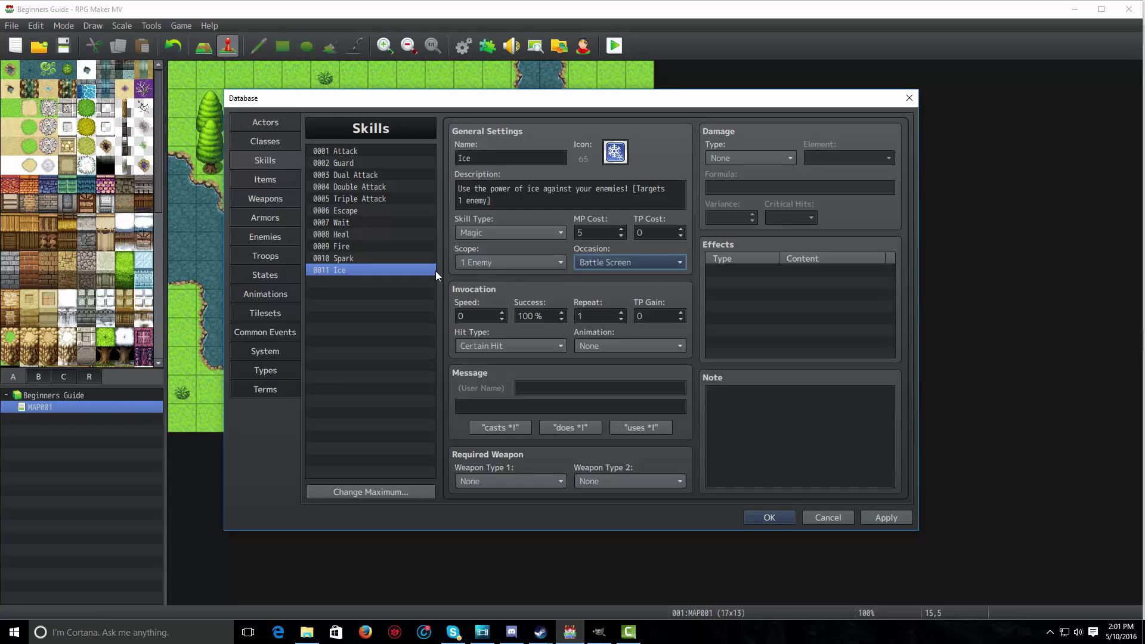
{"action": "left_click", "coordinate": [596, 266]}
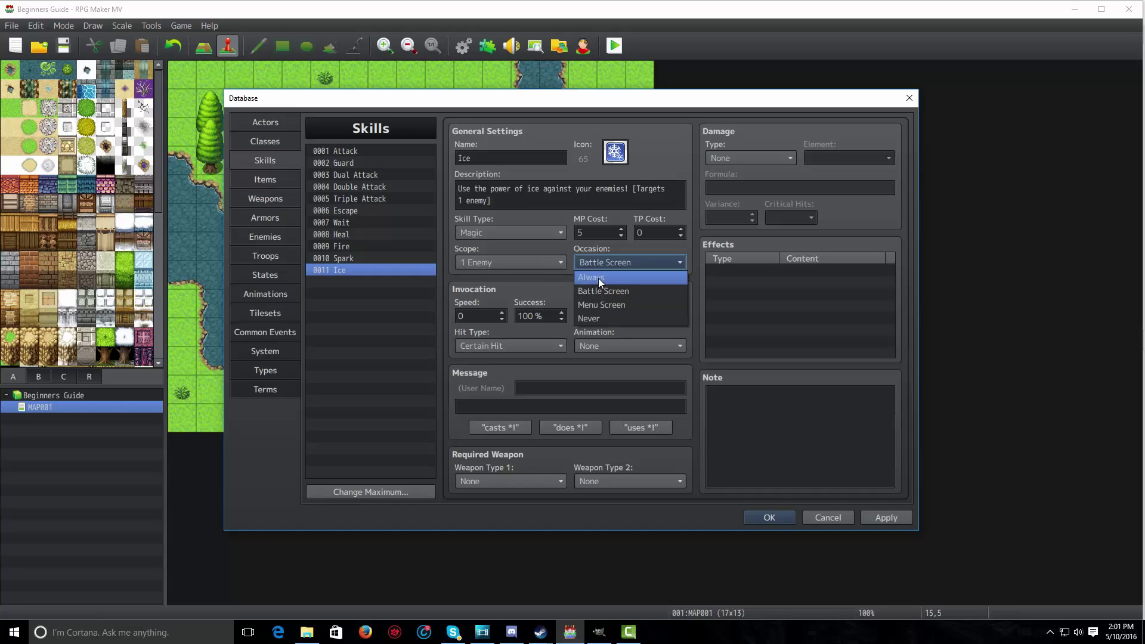
{"action": "left_click", "coordinate": [540, 283]}
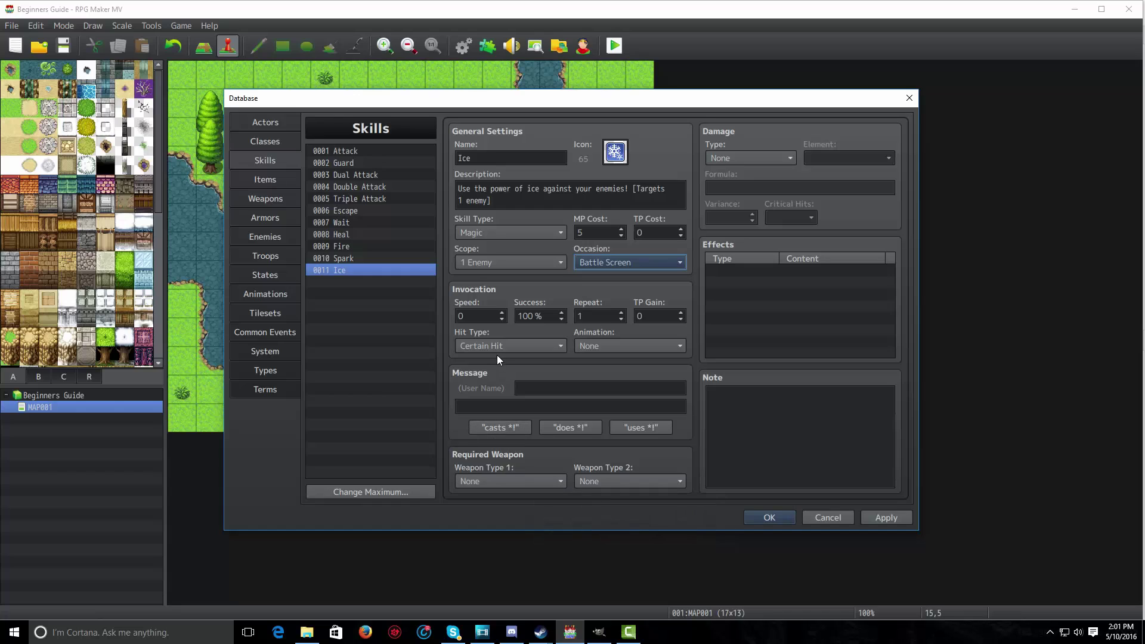
- Look over the speed, message lines and TP gain fields without changing them
{"action": "key", "text": "Tab"}
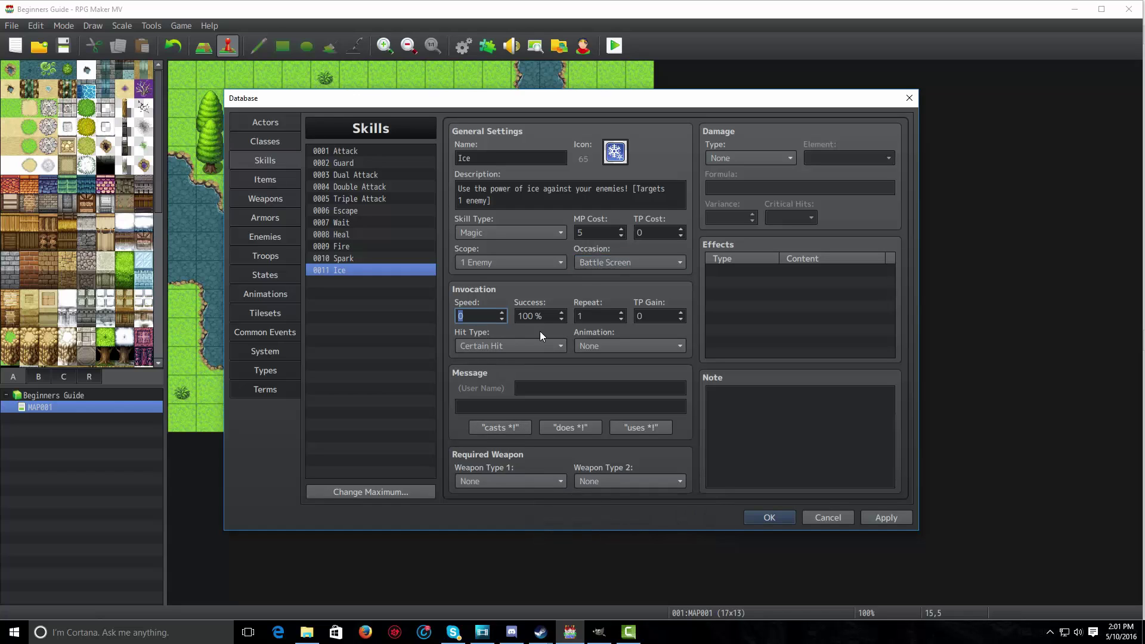
{"action": "left_click", "coordinate": [477, 317]}
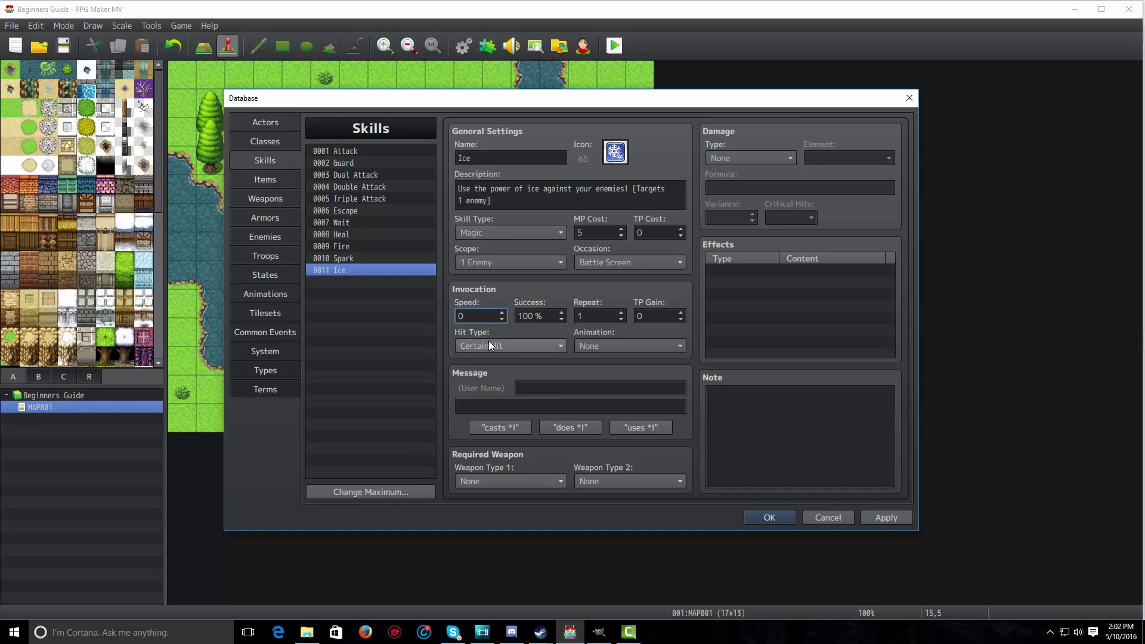
{"action": "key", "text": "ctrl+a"}
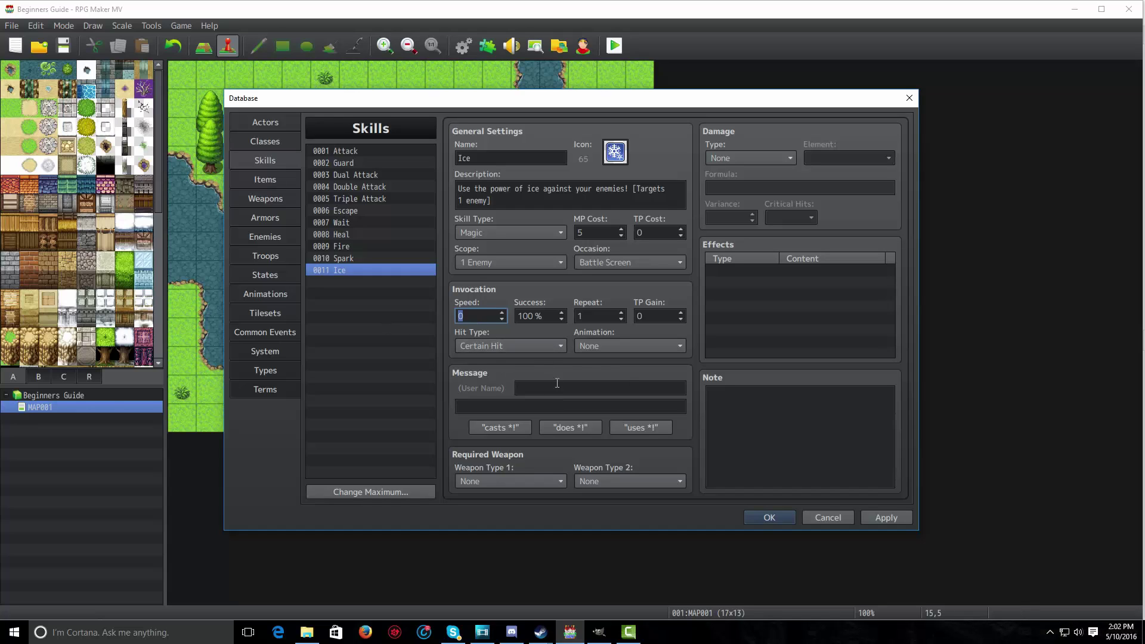
{"action": "left_click", "coordinate": [558, 386]}
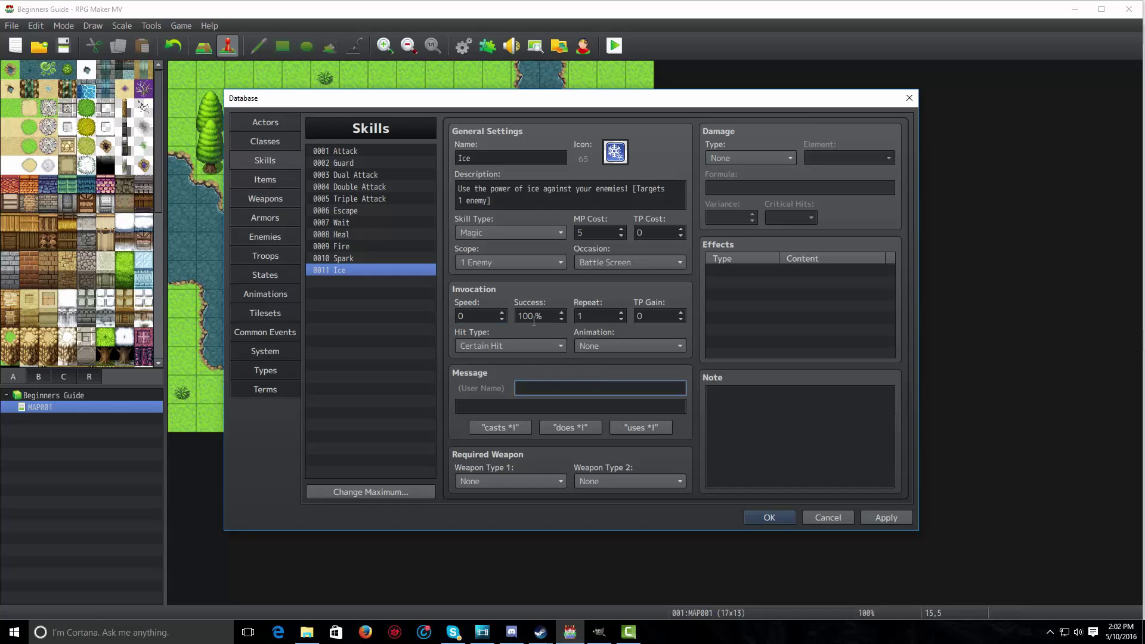
{"action": "left_click", "coordinate": [589, 402]}
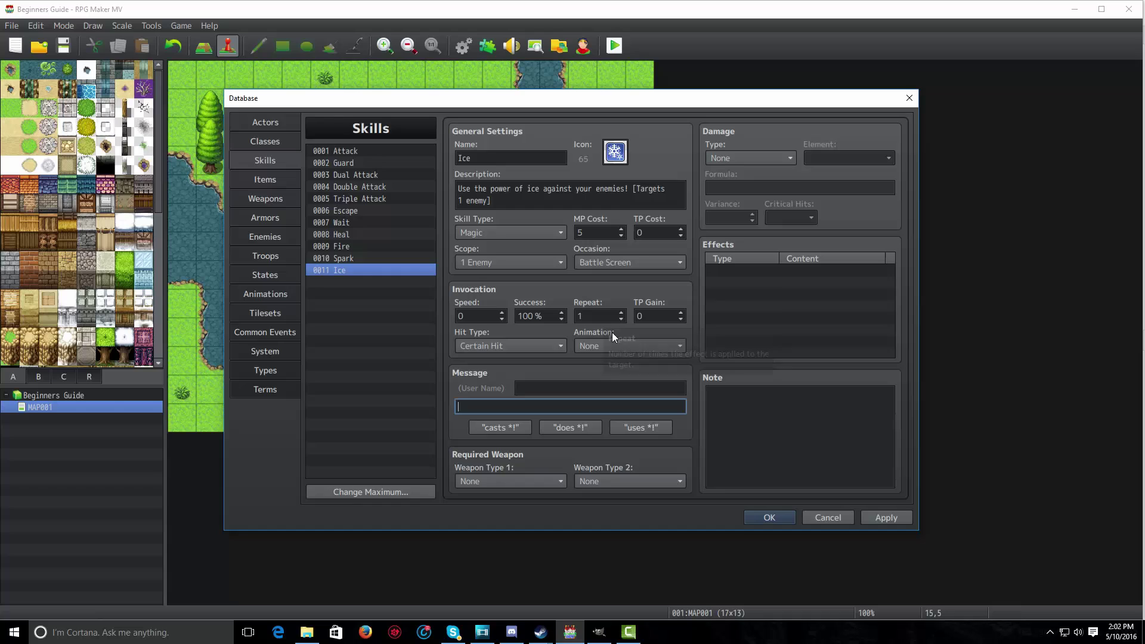
{"action": "left_click", "coordinate": [661, 318]}
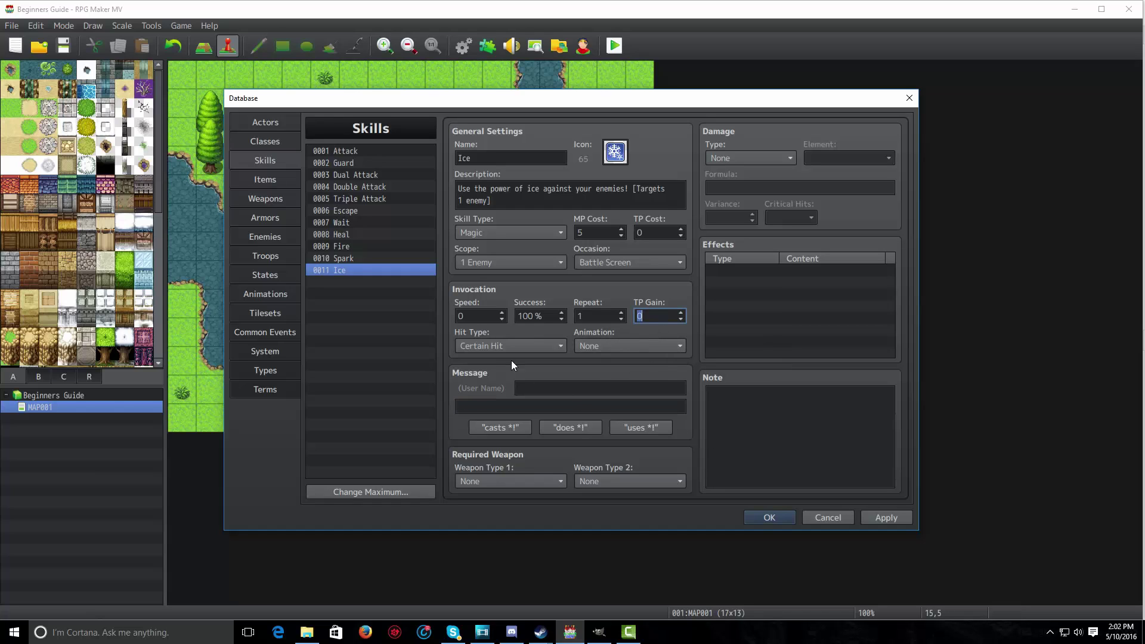
- Set the hit type to Magical Attack
{"action": "left_click", "coordinate": [496, 346]}
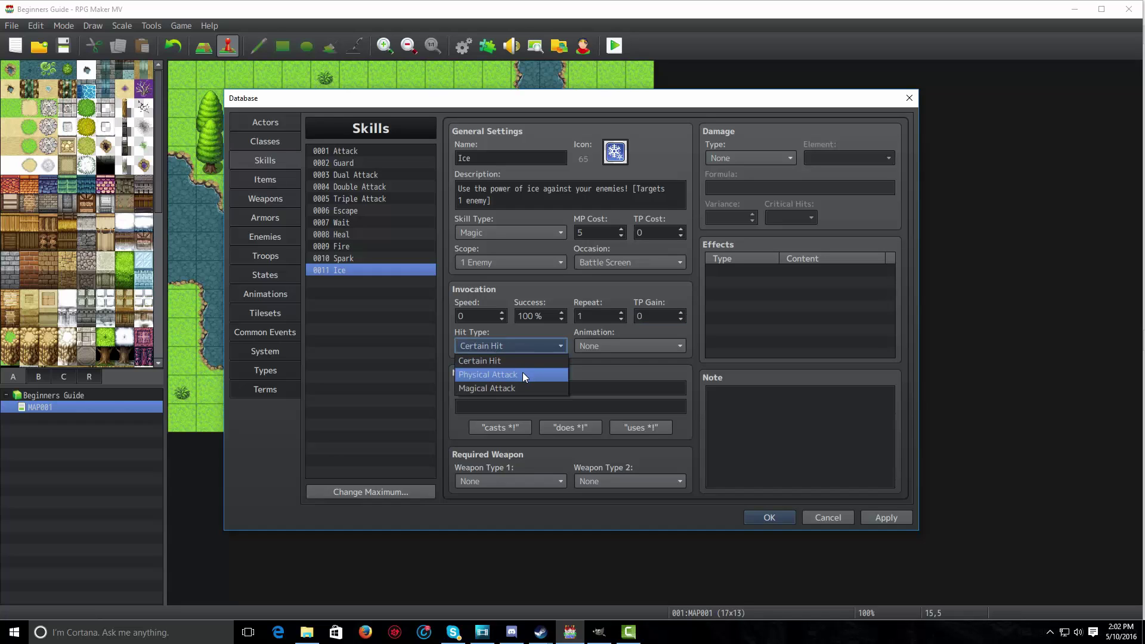
{"action": "left_click", "coordinate": [515, 389]}
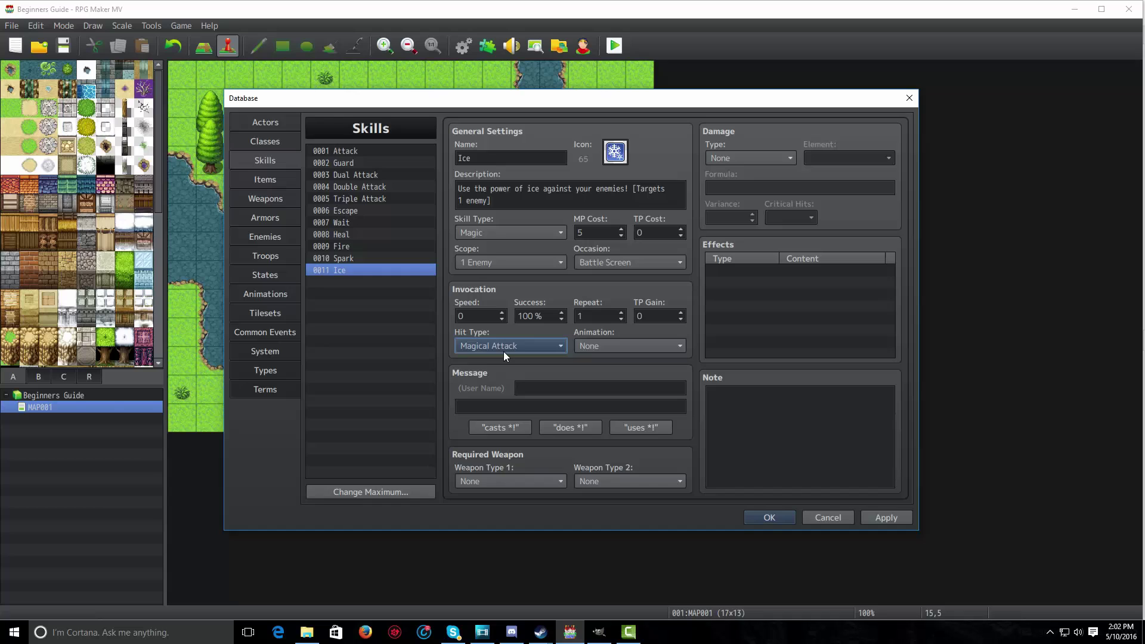
{"action": "left_click", "coordinate": [668, 408]}
{"action": "left_click", "coordinate": [650, 388]}
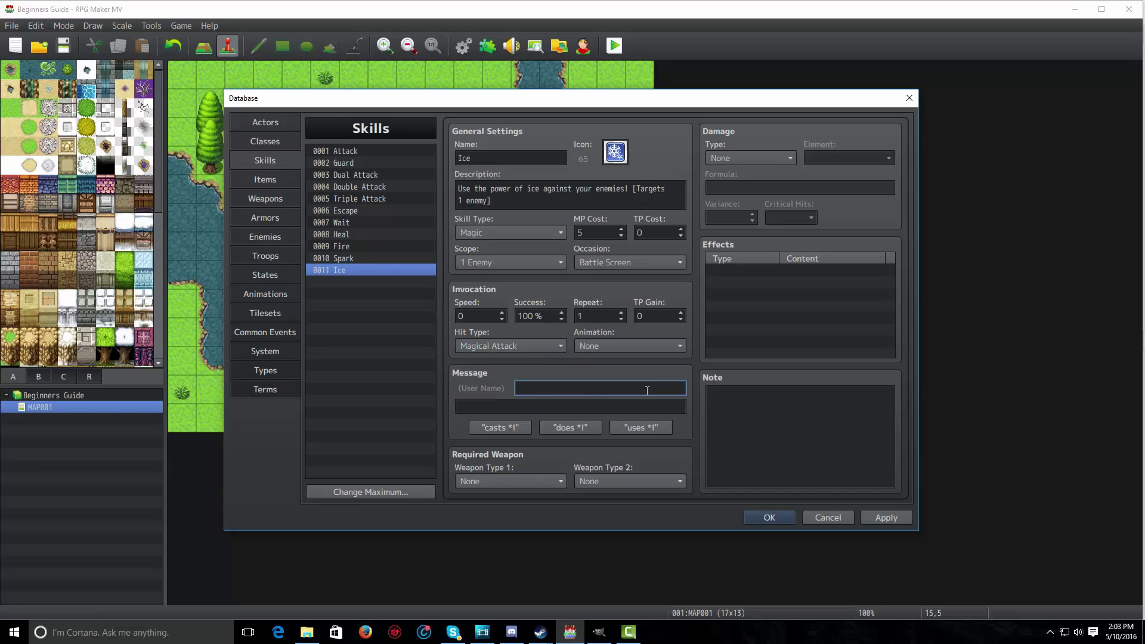
- Set the Ice skill's animation to Ice One 1
{"action": "left_click", "coordinate": [622, 347]}
{"action": "scroll", "coordinate": [620, 407], "scroll_direction": "down", "scroll_amount": 9}
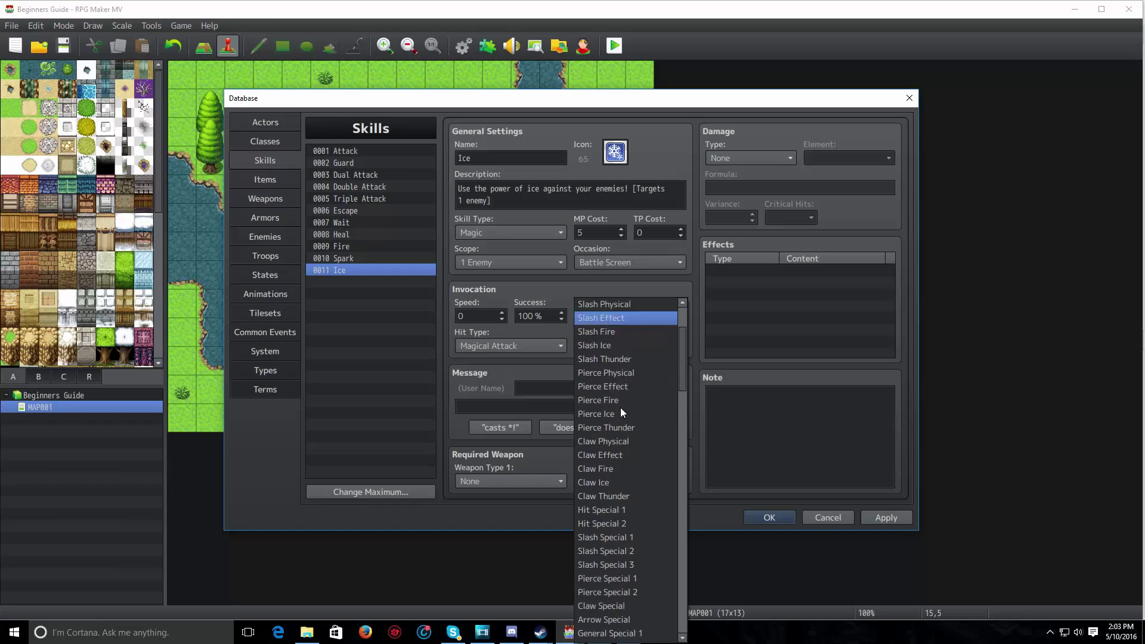
{"action": "scroll", "coordinate": [620, 406], "scroll_direction": "down", "scroll_amount": 2}
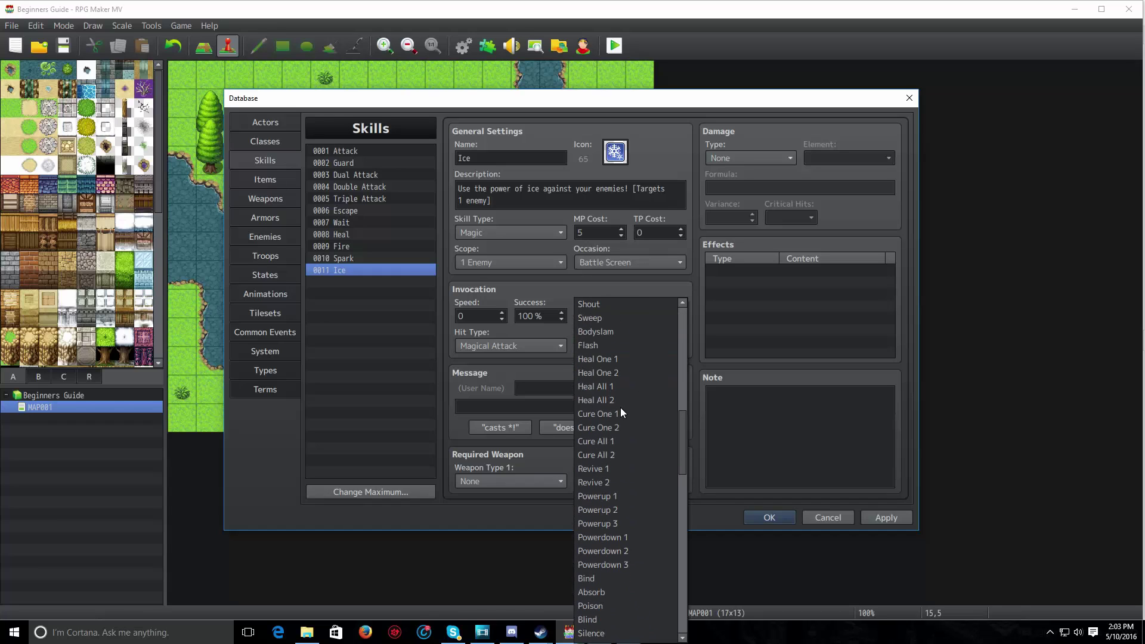
{"action": "scroll", "coordinate": [604, 560], "scroll_direction": "down", "scroll_amount": 4}
{"action": "scroll", "coordinate": [604, 561], "scroll_direction": "down", "scroll_amount": 2}
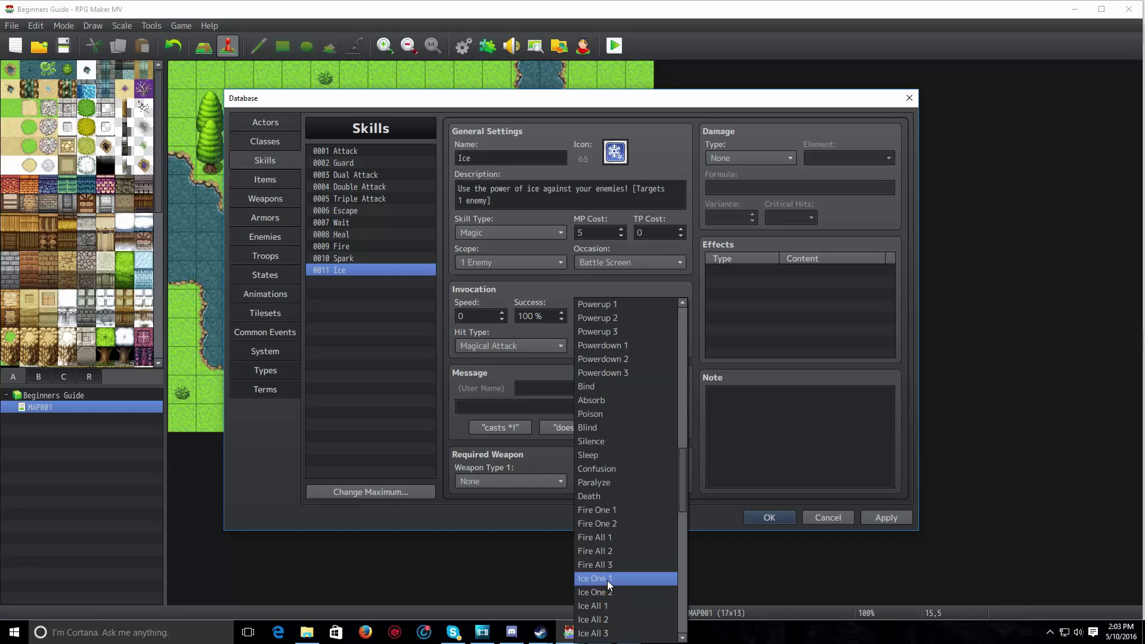
{"action": "left_click", "coordinate": [607, 578]}
- Fill the use message with the 'casts %1!' preset
{"action": "left_click", "coordinate": [573, 388]}
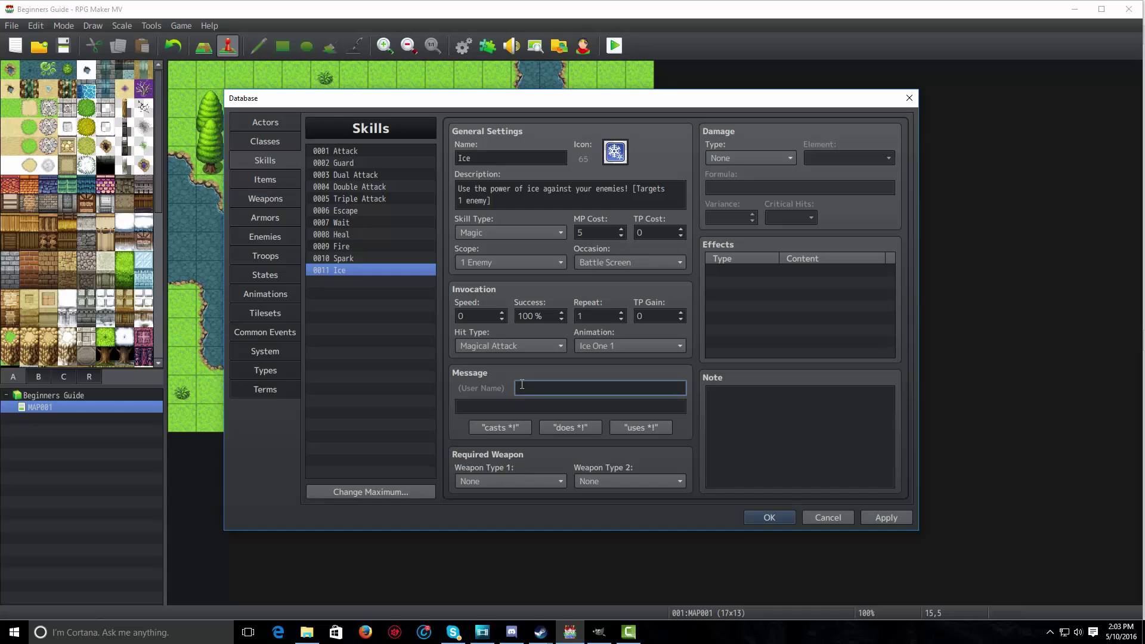
{"action": "left_click", "coordinate": [497, 428]}
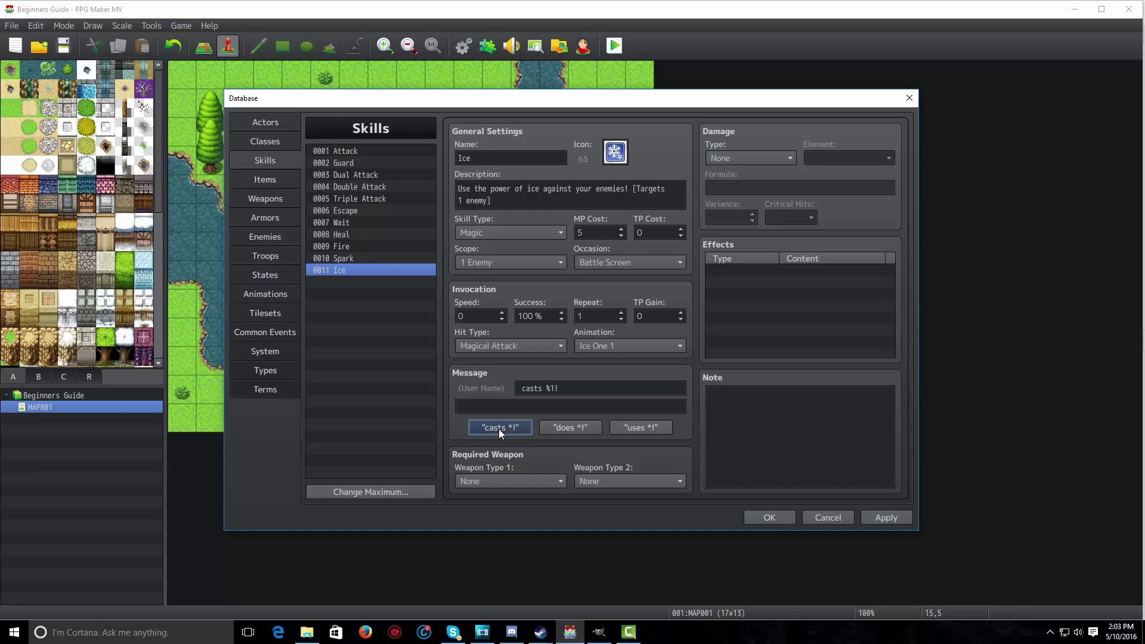
{"action": "left_click", "coordinate": [586, 407]}
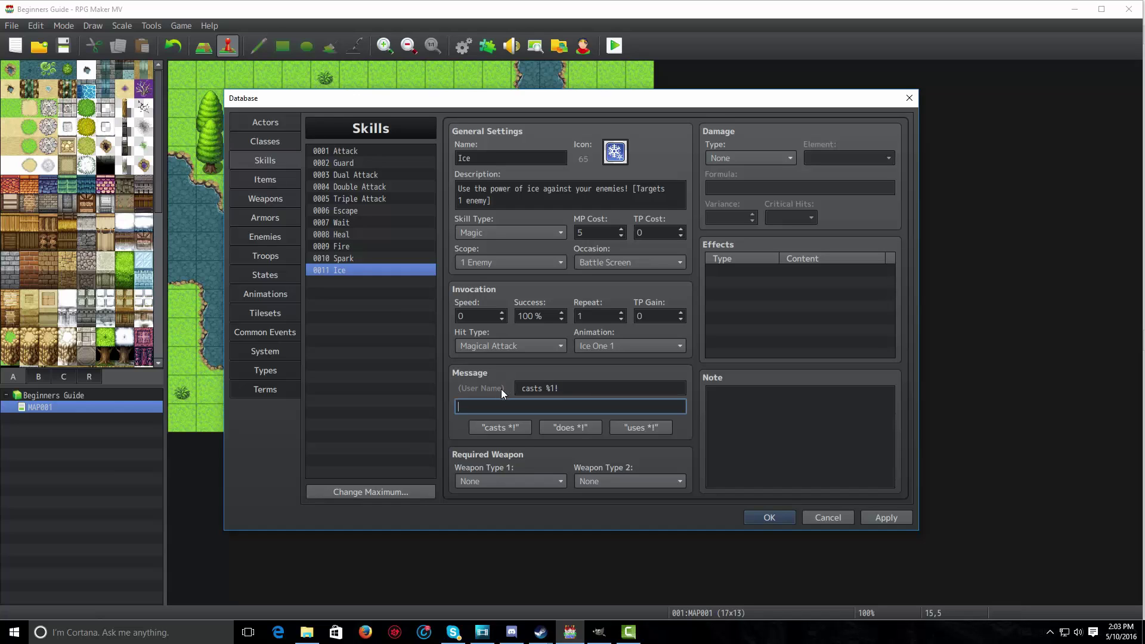
{"action": "left_click", "coordinate": [563, 389]}
{"action": "left_click", "coordinate": [564, 389]}
{"action": "left_click_drag", "start_coordinate": [559, 389], "coordinate": [547, 390]}
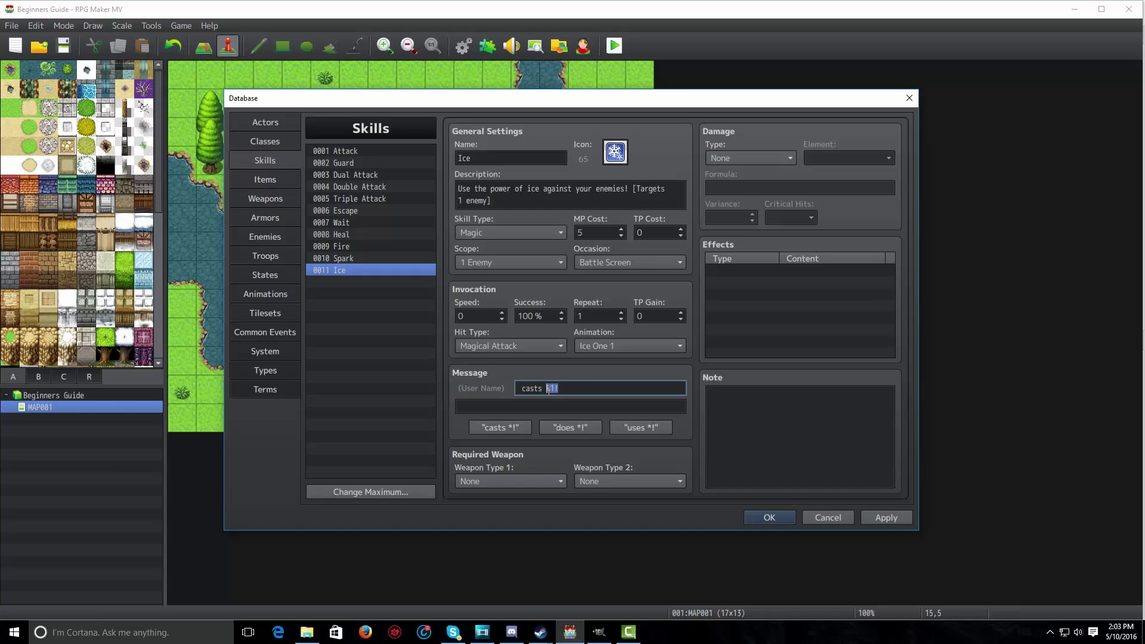
{"action": "left_click", "coordinate": [498, 158]}
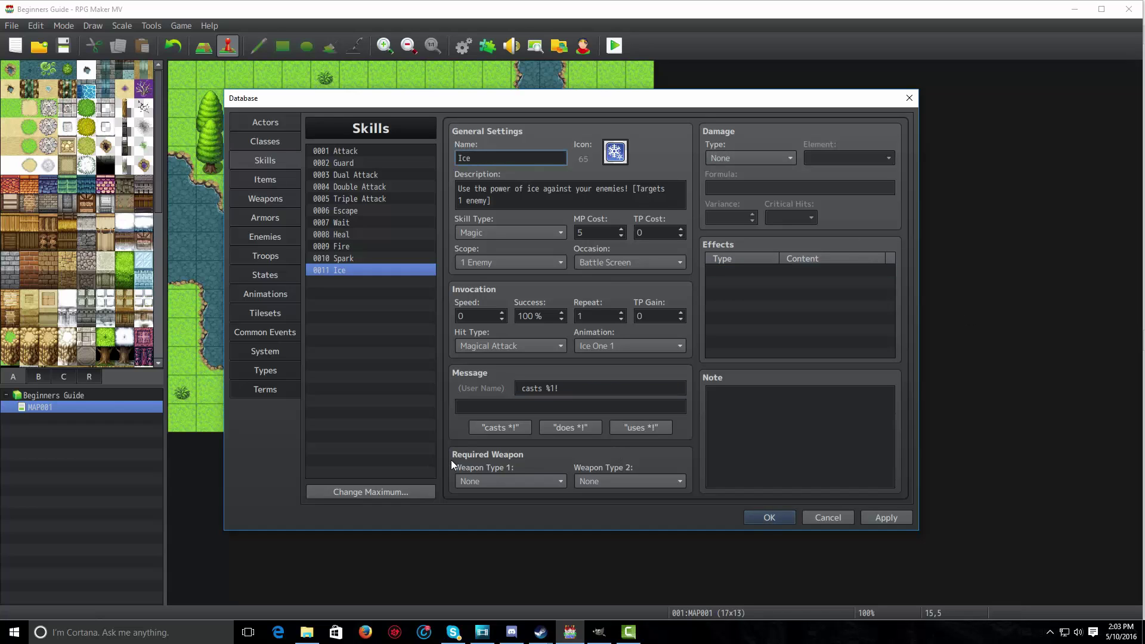
{"action": "left_click", "coordinate": [498, 485]}
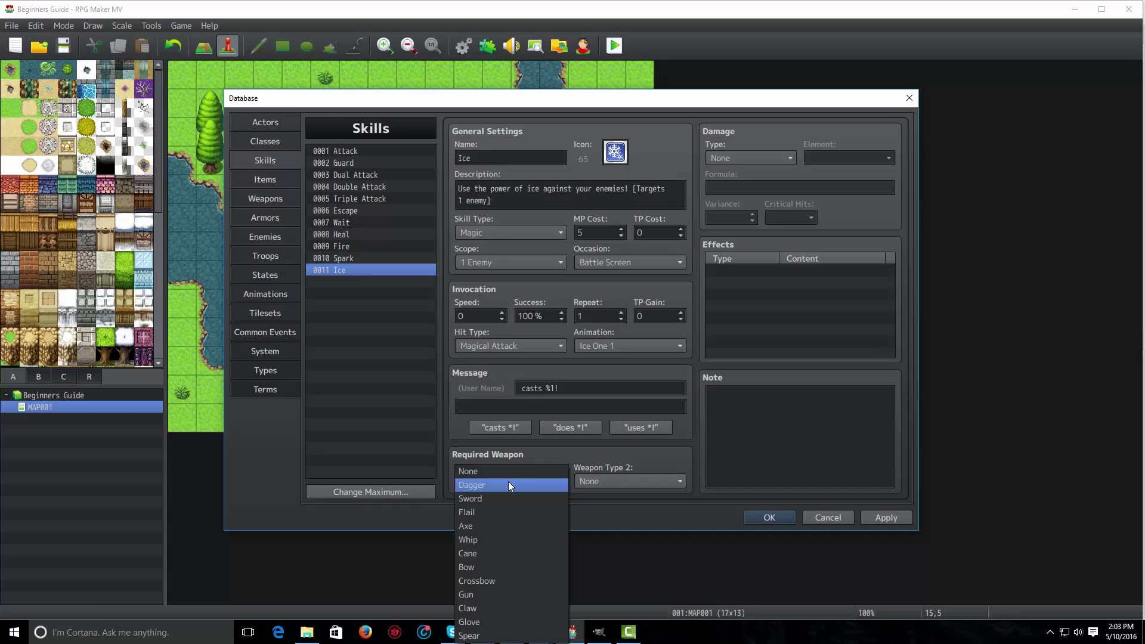
{"action": "left_click", "coordinate": [508, 483]}
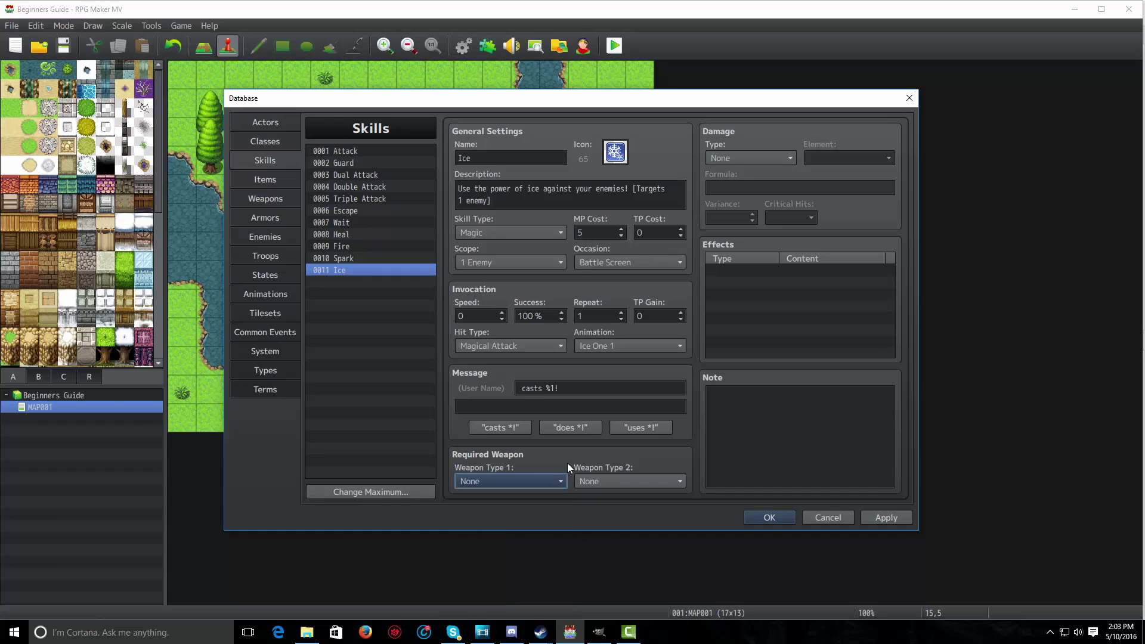
{"action": "left_click", "coordinate": [541, 481]}
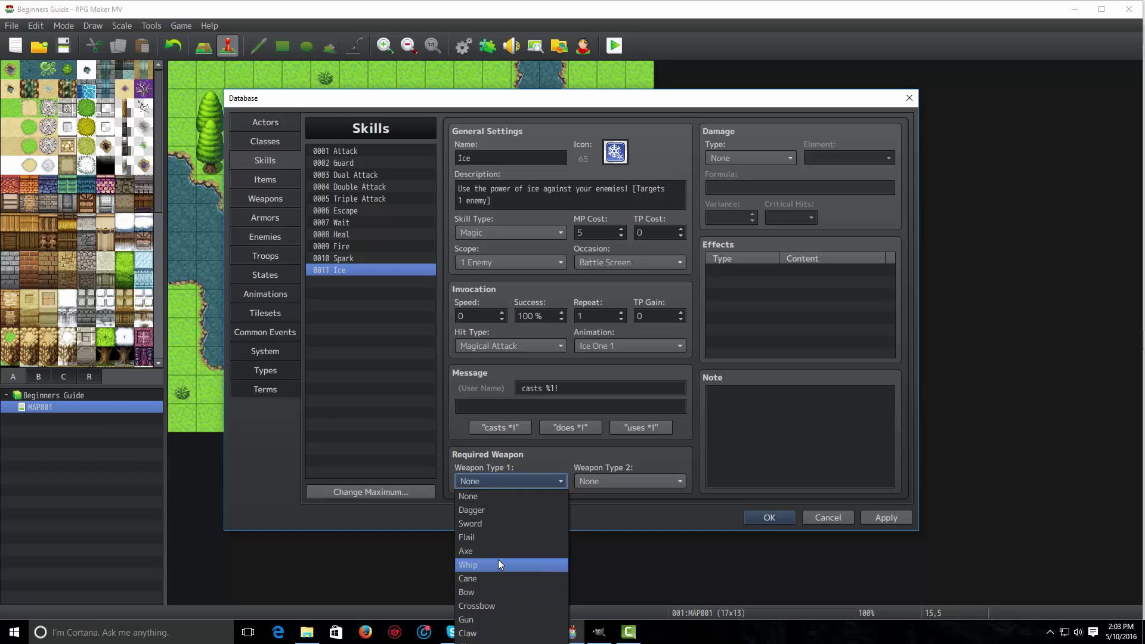
{"action": "left_click", "coordinate": [482, 578]}
{"action": "left_click", "coordinate": [602, 483]}
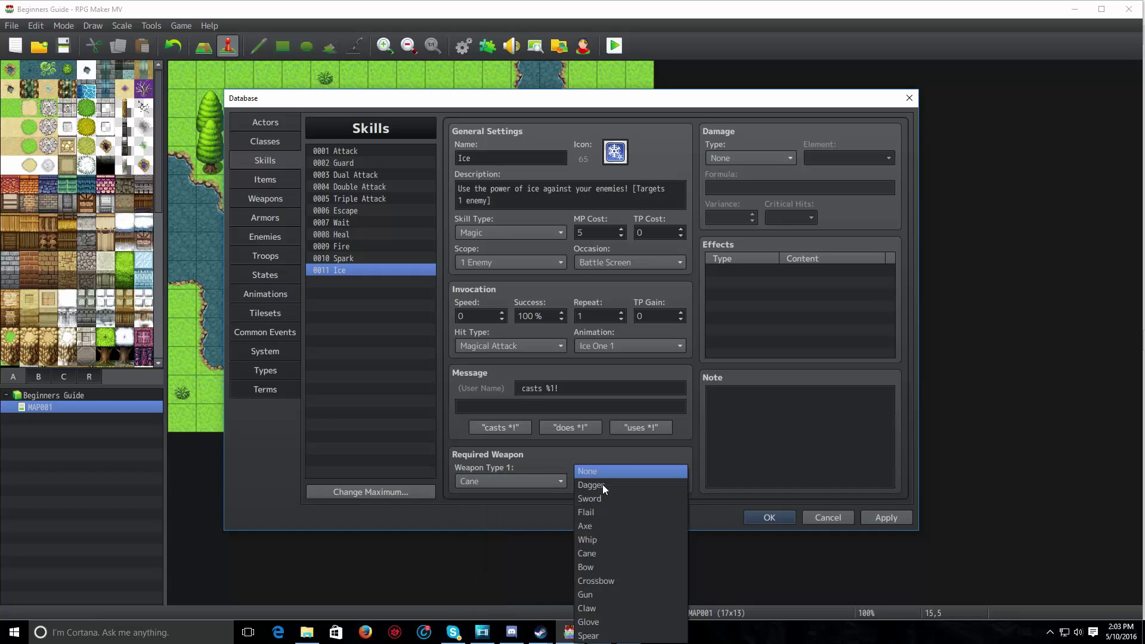
{"action": "left_click", "coordinate": [519, 481]}
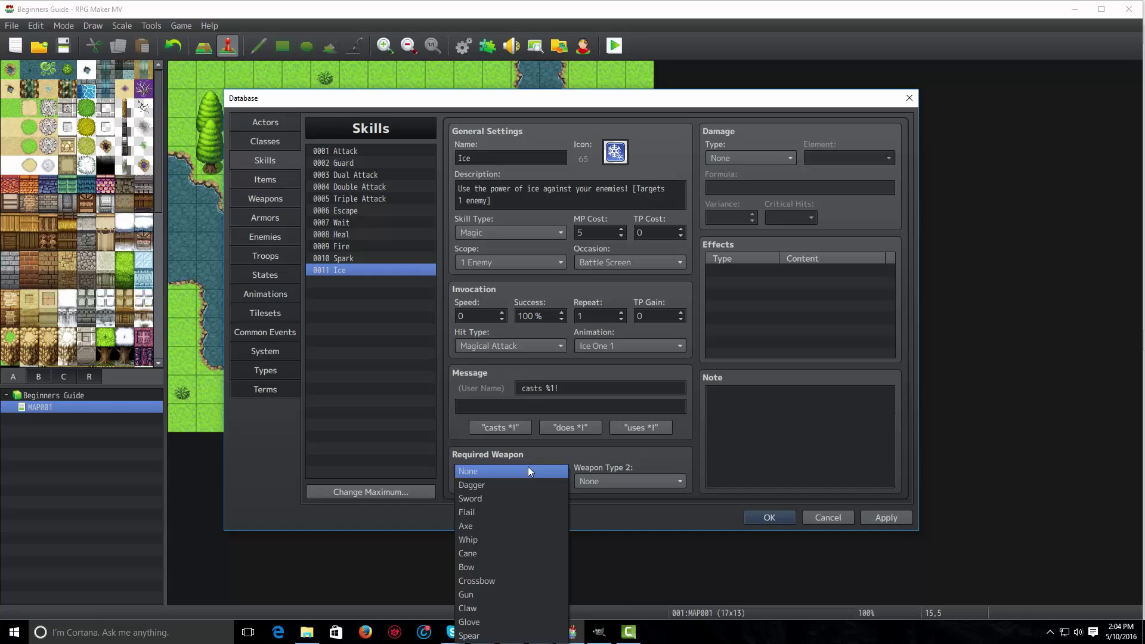
- Leave no required weapon and set the damage type to HP Damage
{"action": "left_click", "coordinate": [529, 471]}
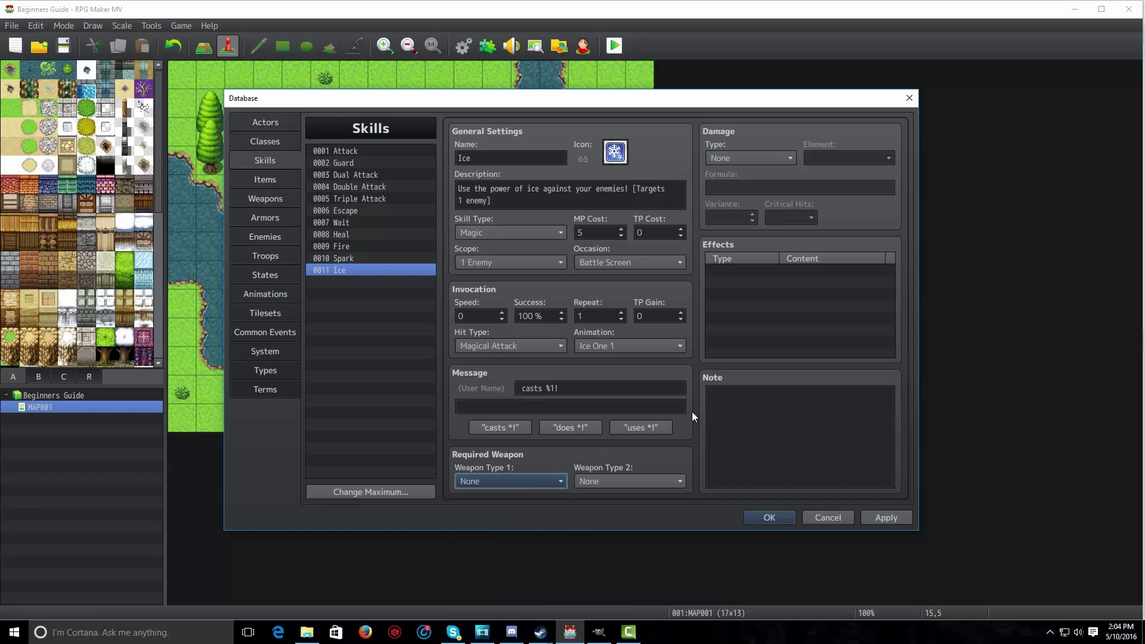
{"action": "left_click", "coordinate": [764, 158]}
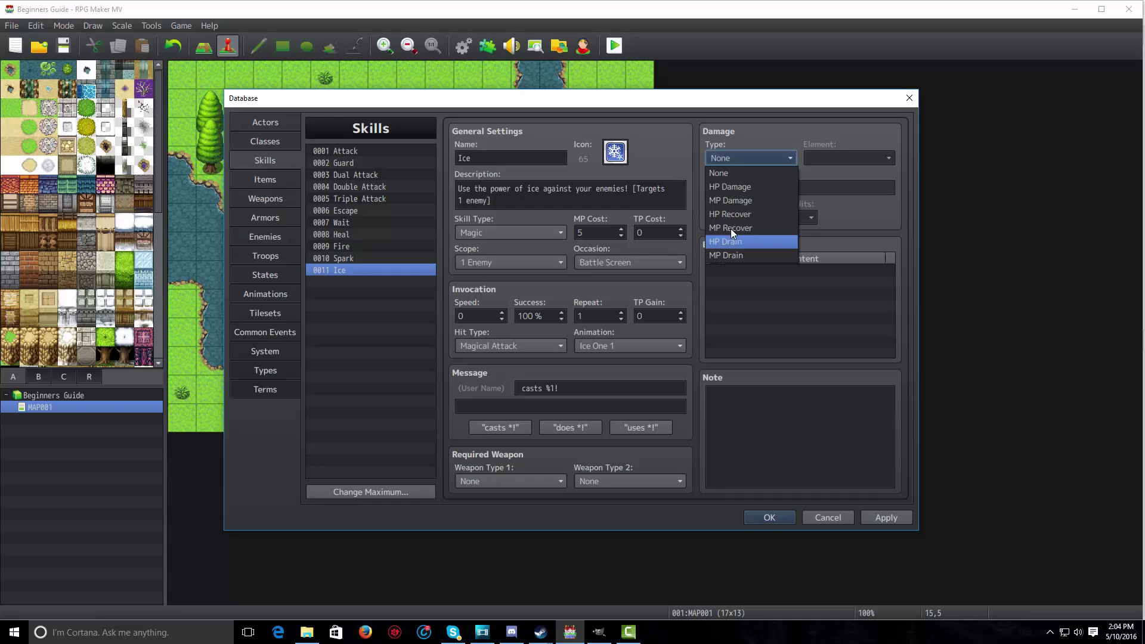
{"action": "left_click", "coordinate": [743, 190]}
- Set the damage element to Ice
{"action": "left_click", "coordinate": [853, 157]}
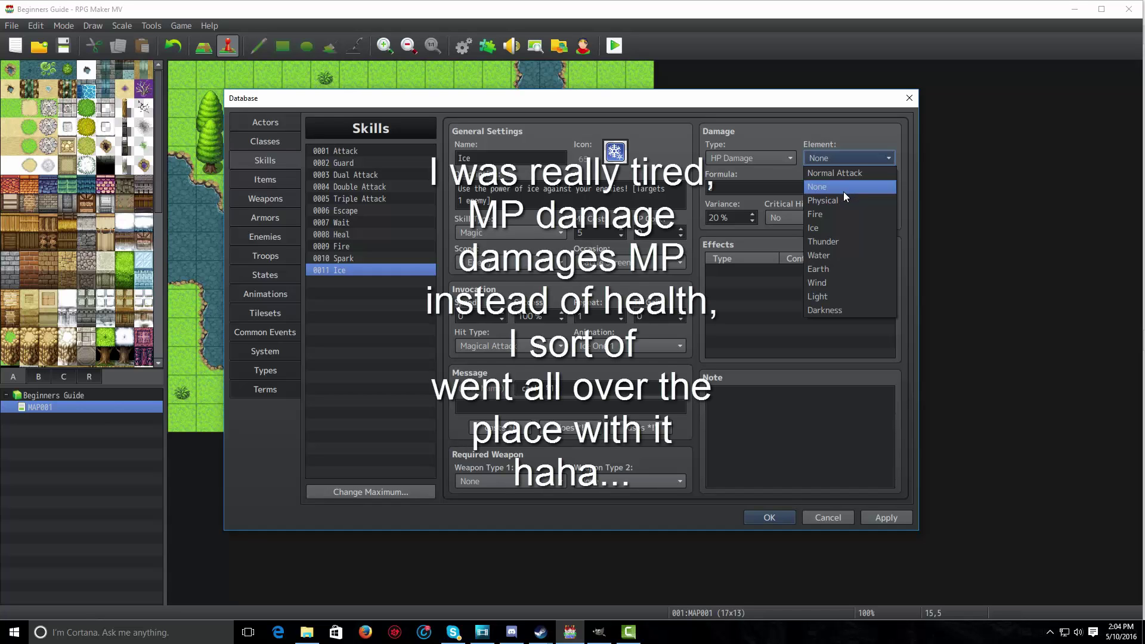
{"action": "left_click", "coordinate": [839, 227]}
{"action": "left_click", "coordinate": [834, 159]}
{"action": "left_click", "coordinate": [803, 188]}
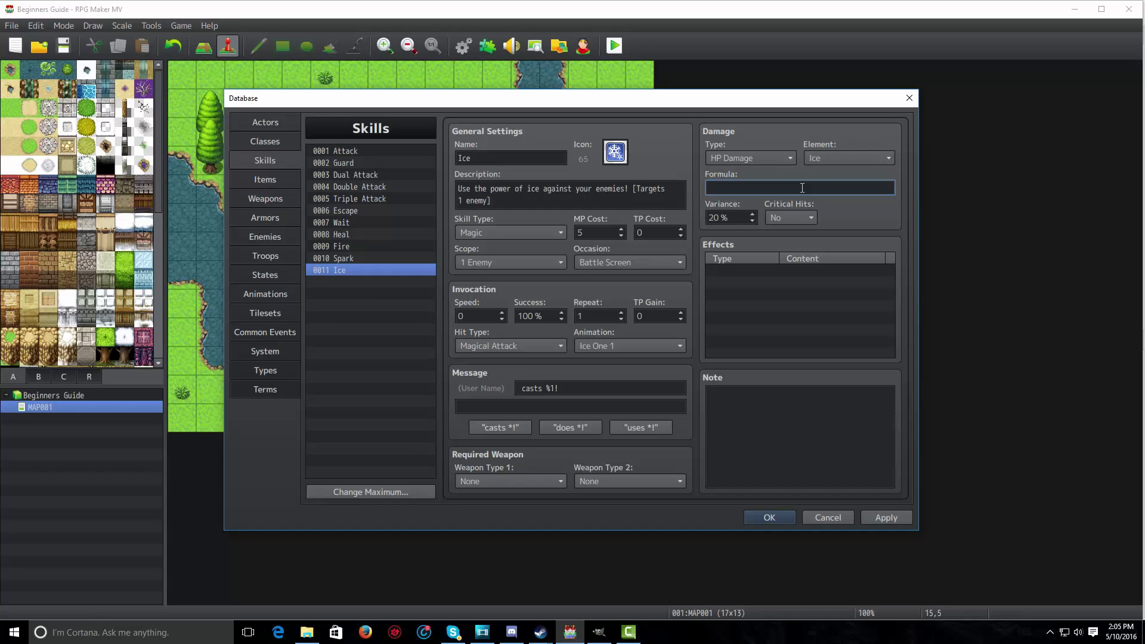
- Type 'a.mat * 4 - b.mdf * 2' into the Formula field
{"action": "type", "text": "a.mat"}
{"action": "type", "text": "* 4 - b.md"}
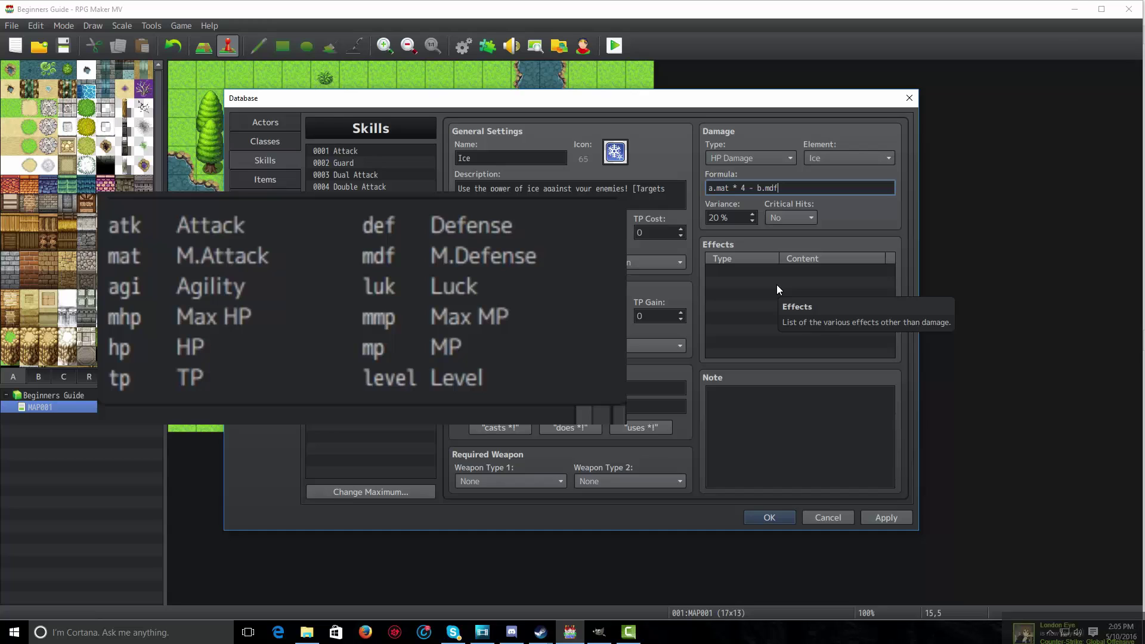
{"action": "type", "text": "f"}
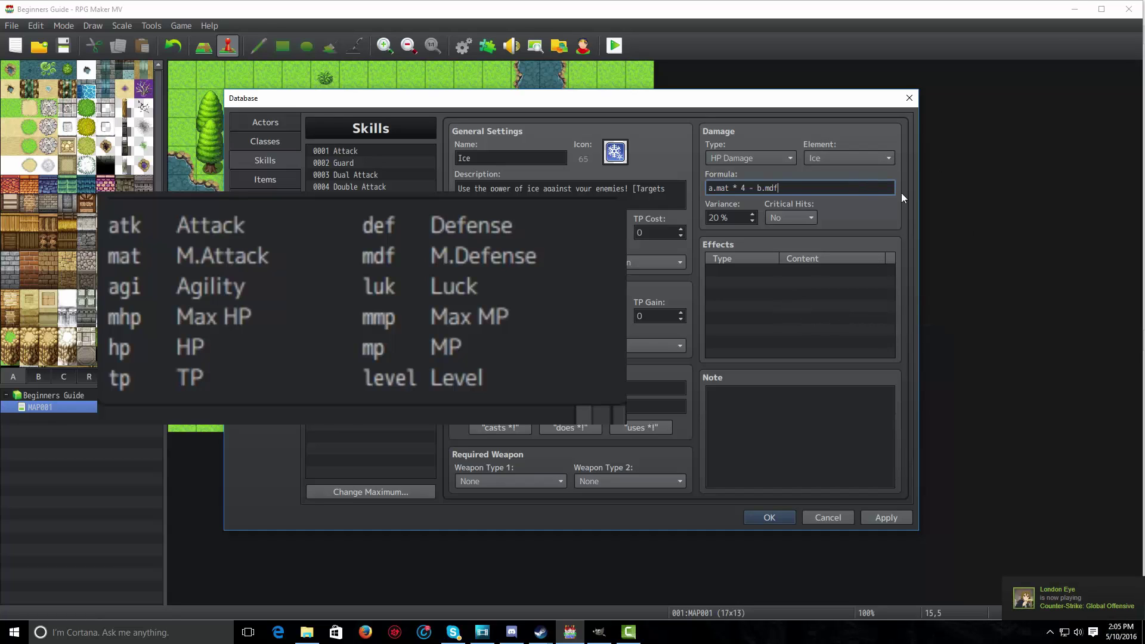
{"action": "type", "text": " * 2"}
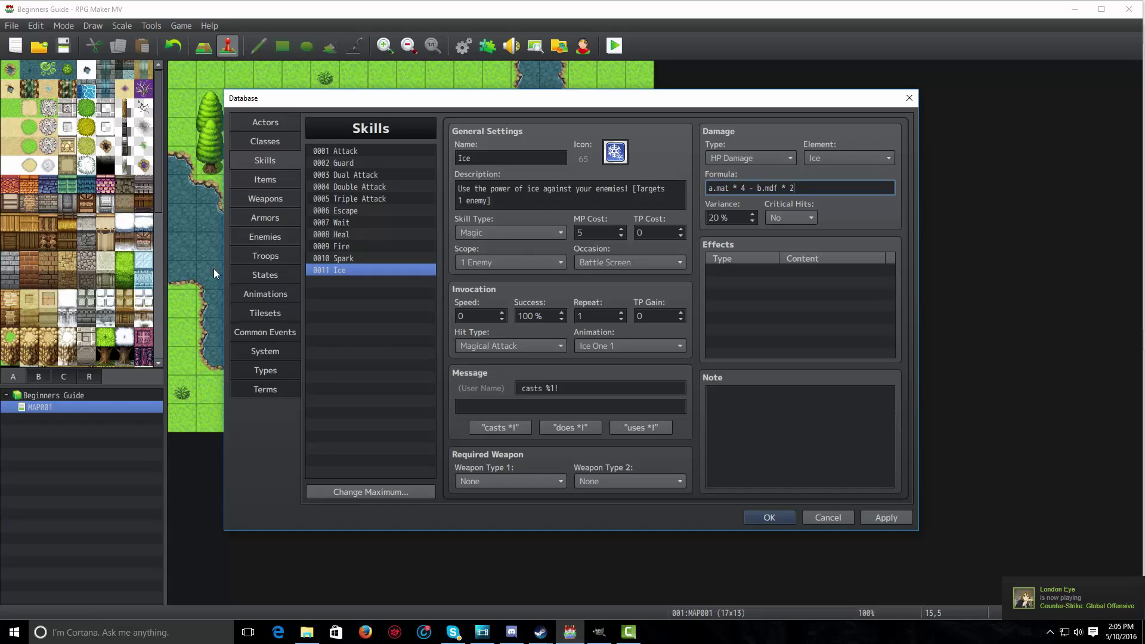
- Compare the Fire and Spark skills' settings, then return to Ice
{"action": "left_click", "coordinate": [333, 247]}
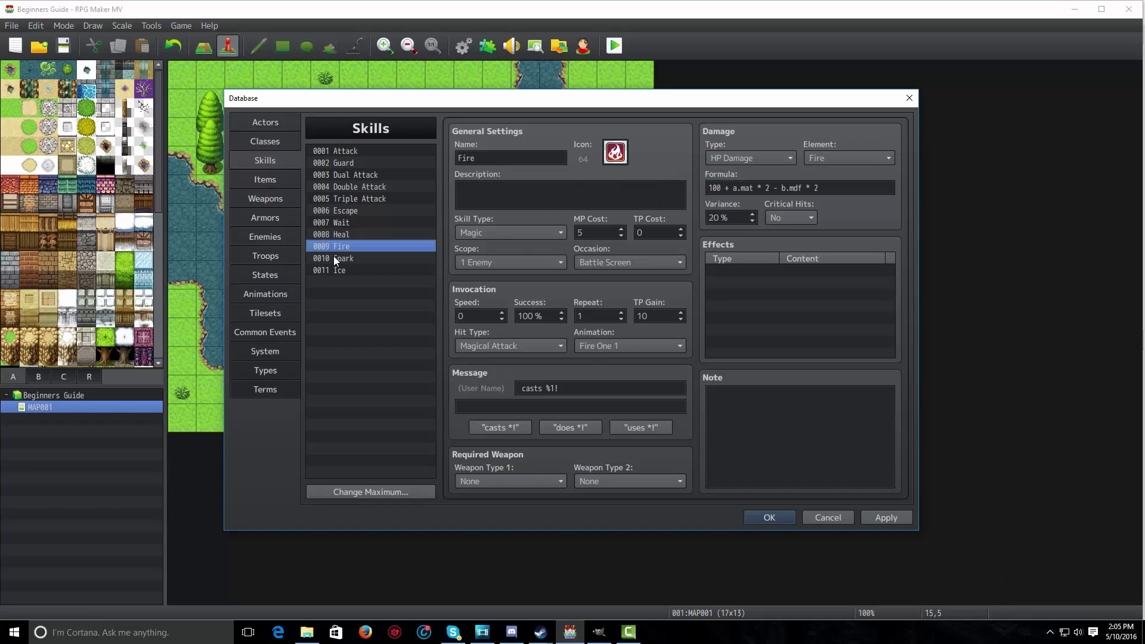
{"action": "left_click", "coordinate": [334, 257]}
{"action": "left_click", "coordinate": [335, 251]}
{"action": "left_click", "coordinate": [337, 260]}
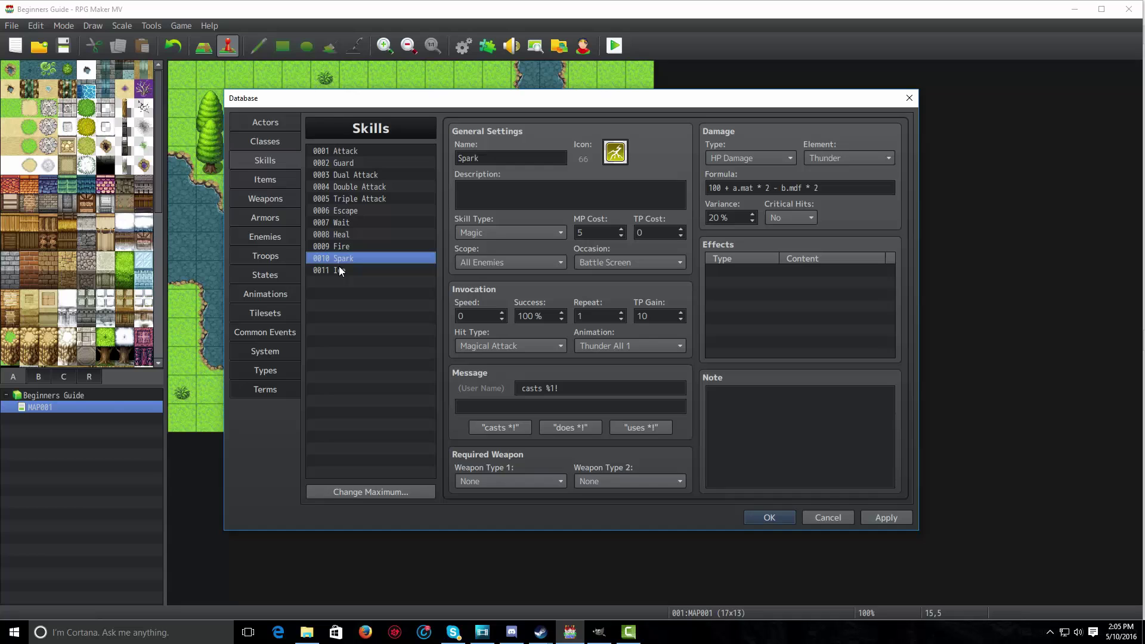
{"action": "left_click", "coordinate": [338, 270]}
{"action": "left_click", "coordinate": [337, 262]}
{"action": "left_click", "coordinate": [335, 273]}
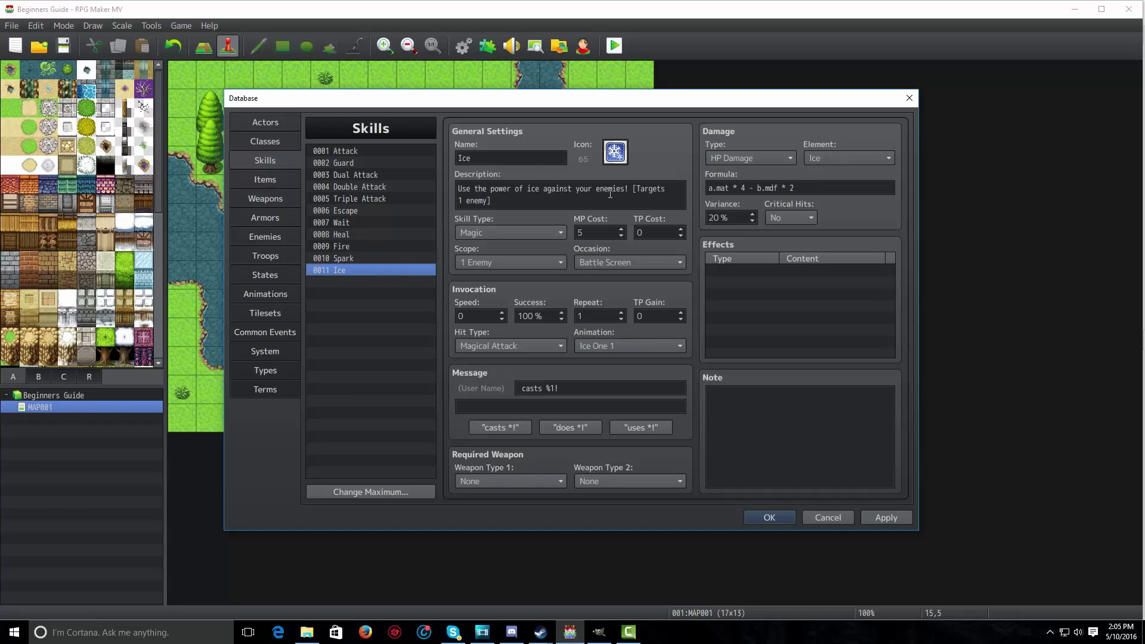
- Prefix the formula with '24 +', making it '24 + a.mat * 4 - b.mdf * 2'
{"action": "left_click", "coordinate": [816, 188]}
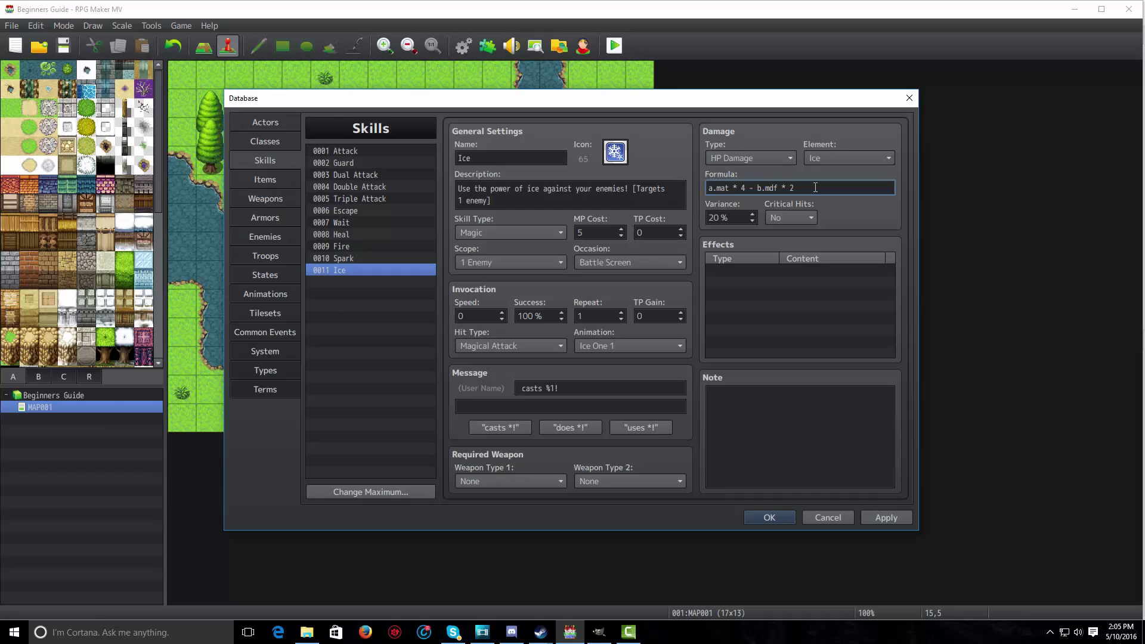
{"action": "type", "text": "24 +"}
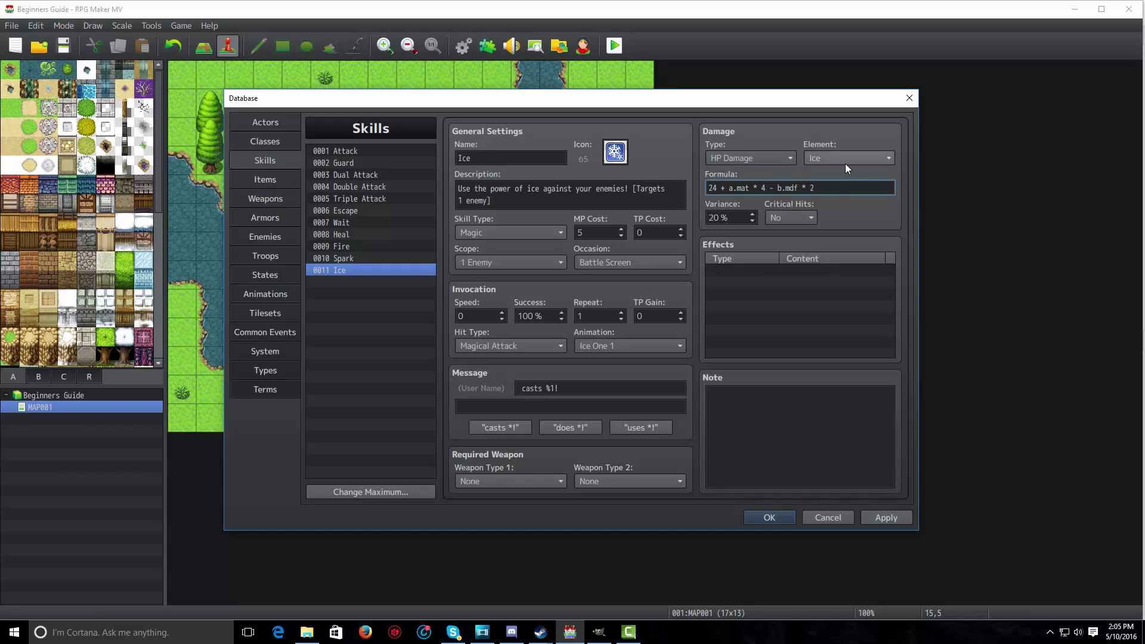
{"action": "left_click_drag", "start_coordinate": [818, 188], "coordinate": [704, 186]}
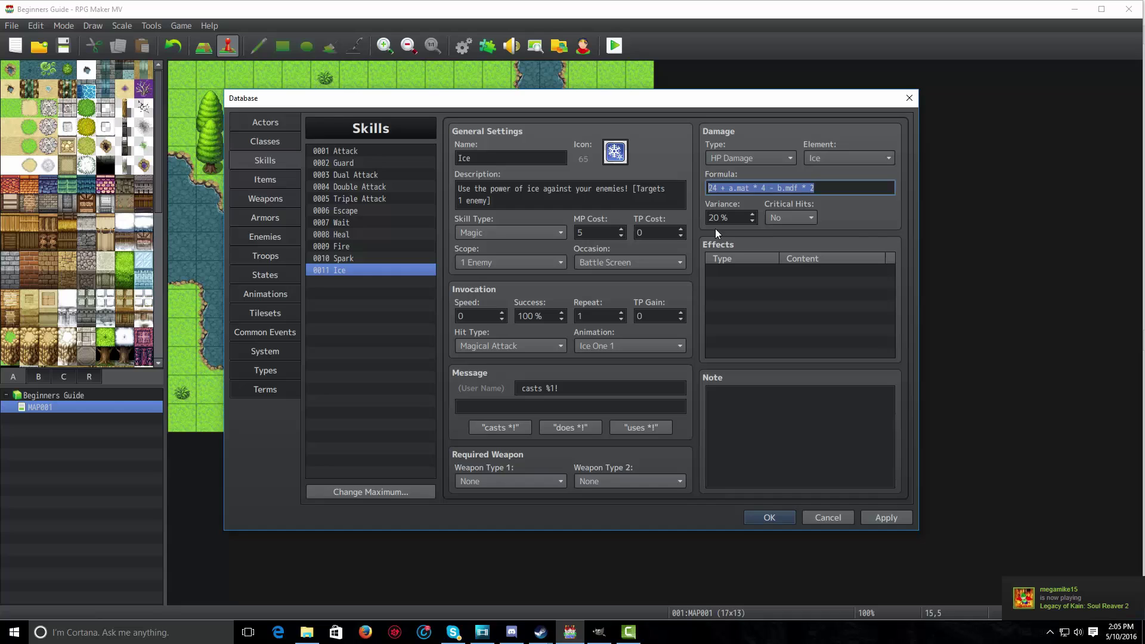
{"action": "left_click", "coordinate": [803, 188]}
{"action": "left_click_drag", "start_coordinate": [838, 190], "coordinate": [673, 190]}
{"action": "left_click", "coordinate": [817, 188]}
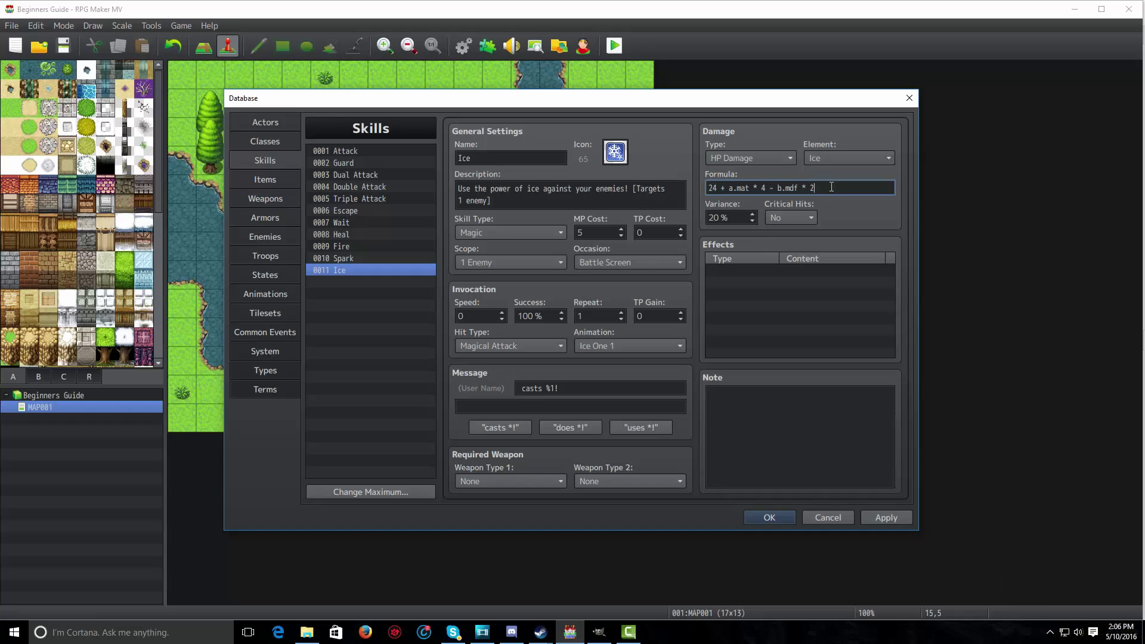
{"action": "left_click_drag", "start_coordinate": [817, 189], "coordinate": [664, 185]}
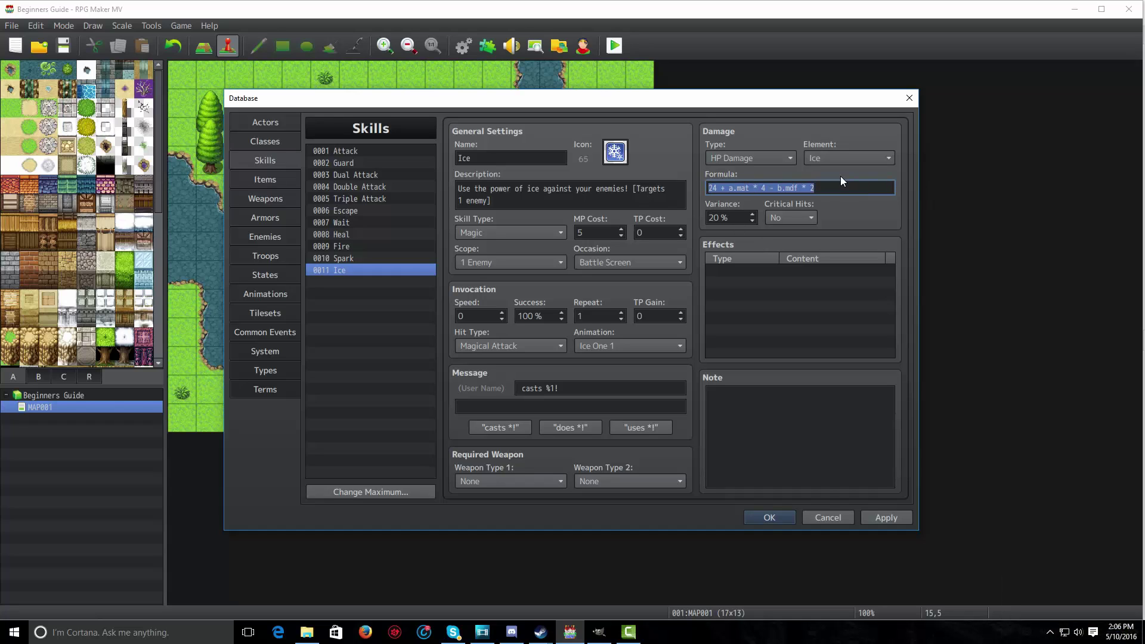
{"action": "left_click_drag", "start_coordinate": [817, 189], "coordinate": [673, 190]}
{"action": "left_click_drag", "start_coordinate": [878, 196], "coordinate": [568, 186]}
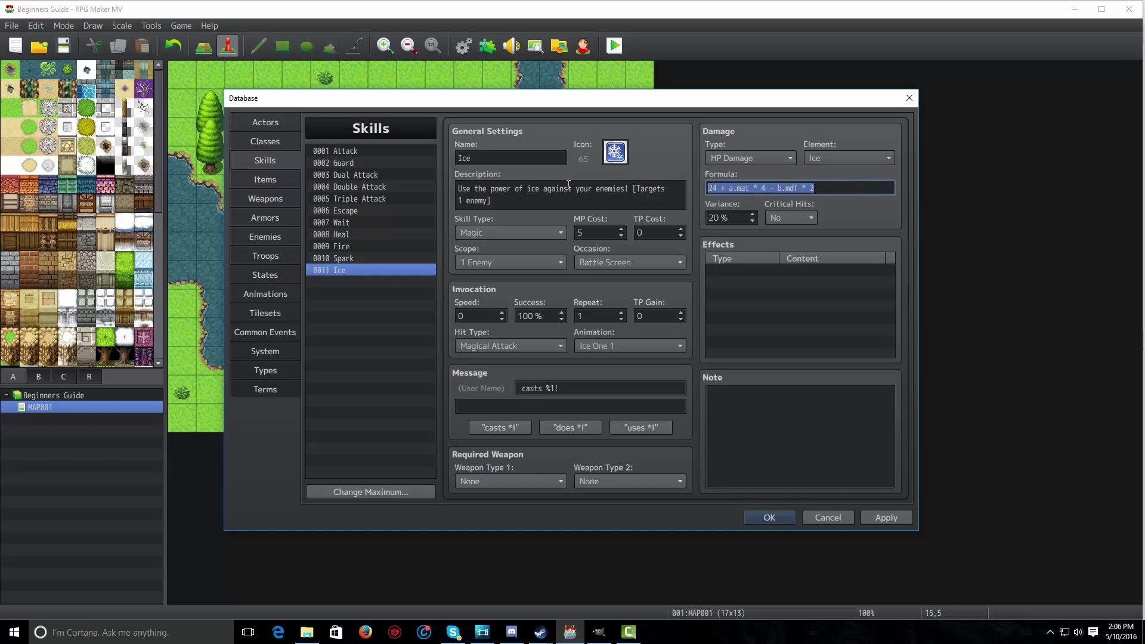
- Choose No for Critical Hits, keeping 20% variance and the '24 + a.mat * 4 - b.mdf * 2' formula
{"action": "left_click", "coordinate": [712, 187]}
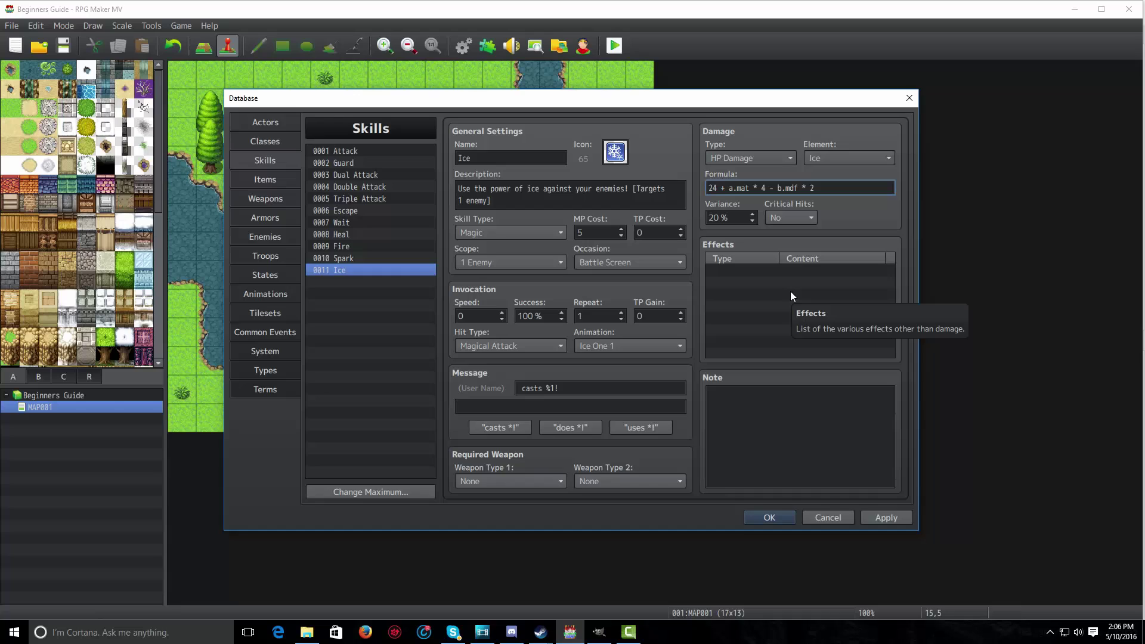
{"action": "left_click", "coordinate": [789, 218]}
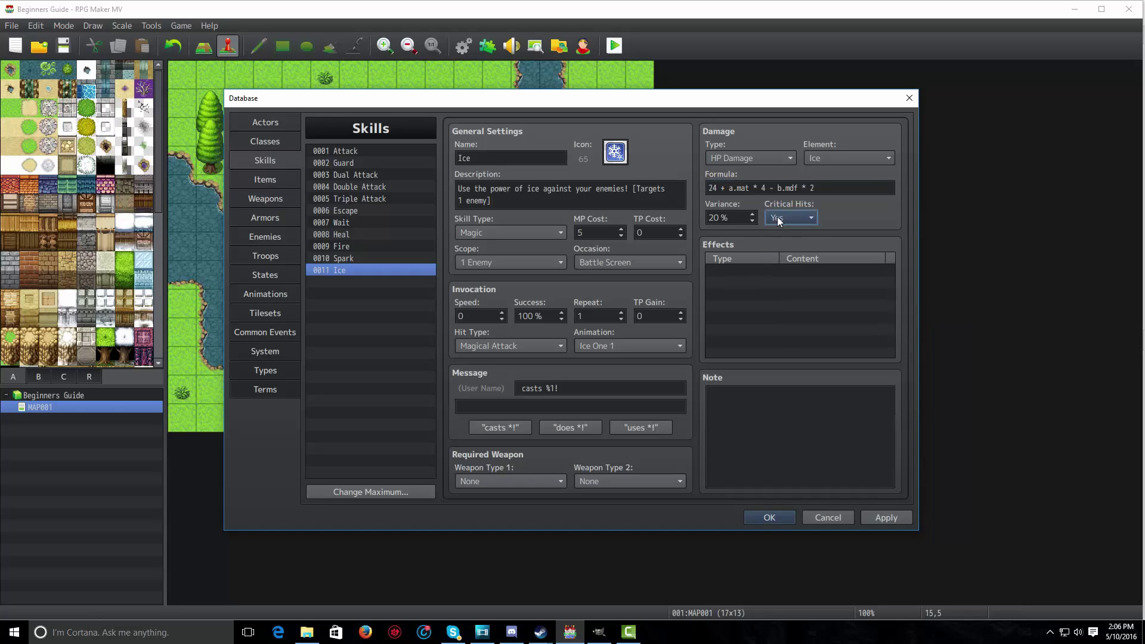
{"action": "left_click", "coordinate": [778, 219]}
{"action": "left_click", "coordinate": [774, 256]}
{"action": "left_click", "coordinate": [774, 222]}
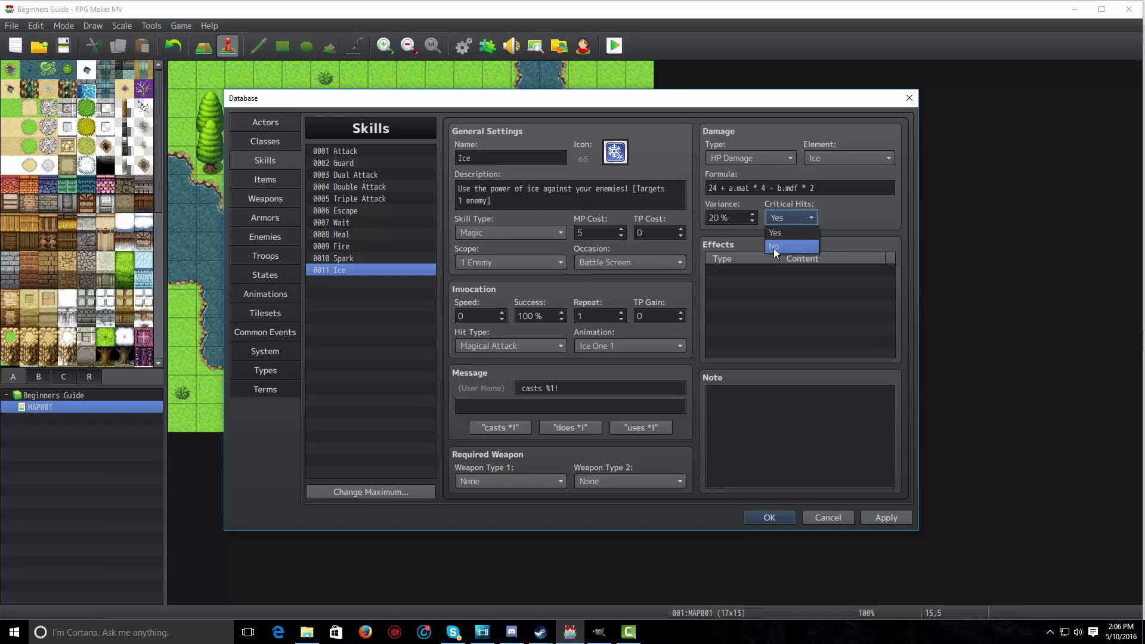
{"action": "left_click", "coordinate": [774, 248]}
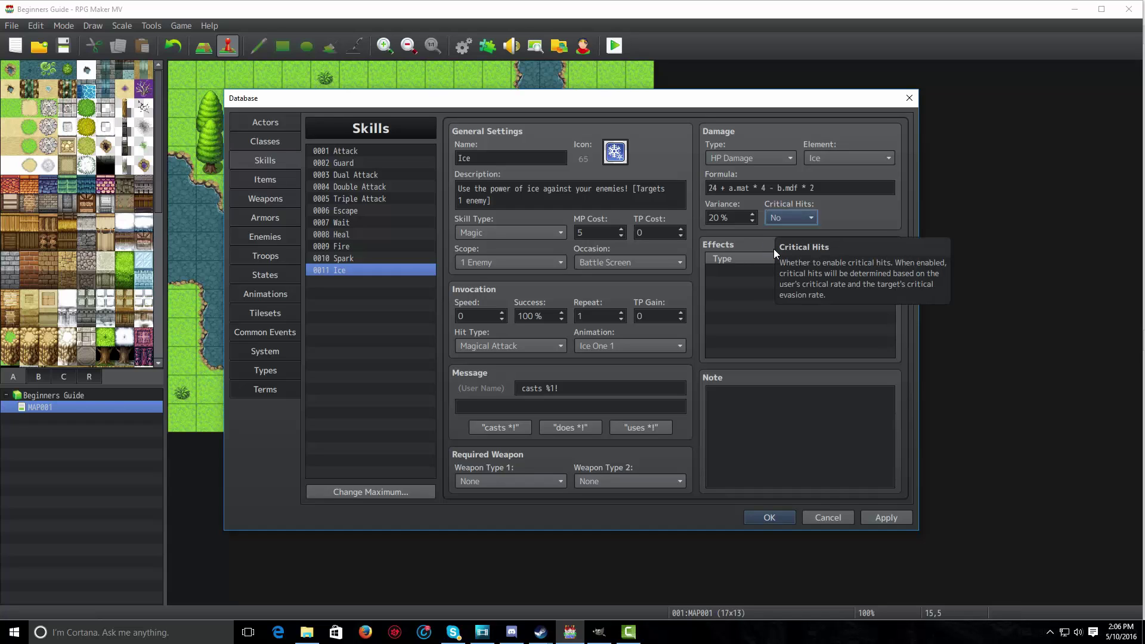
{"action": "left_click", "coordinate": [749, 301]}
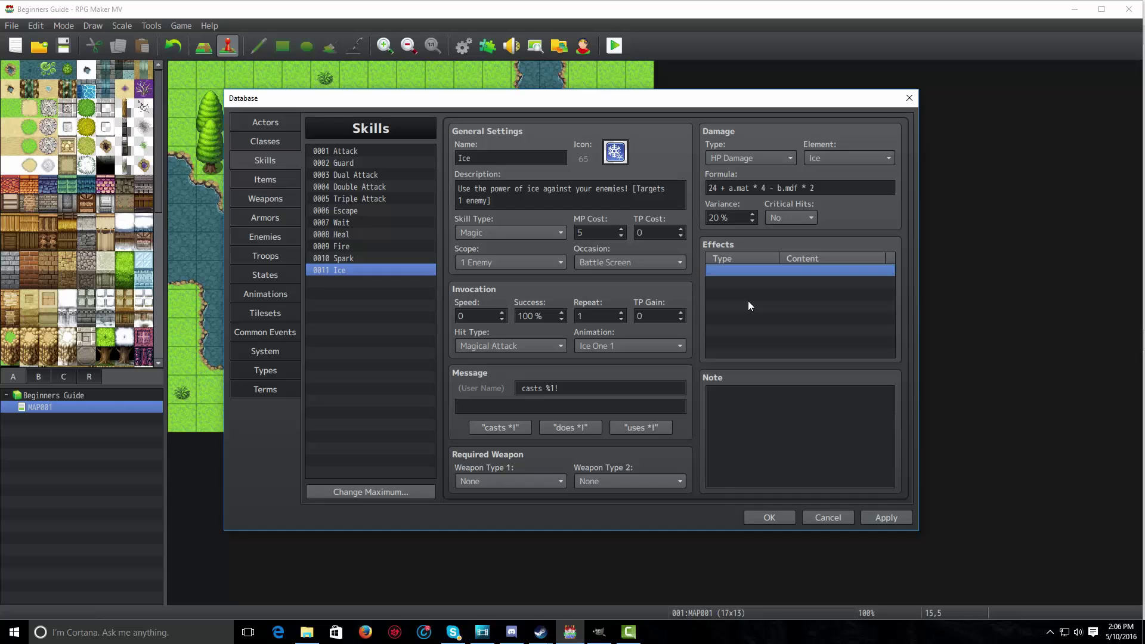
- Open a new effect for Ice and try the Recover HP, Recover MP and Gain TP options
{"action": "double_click", "coordinate": [750, 305]}
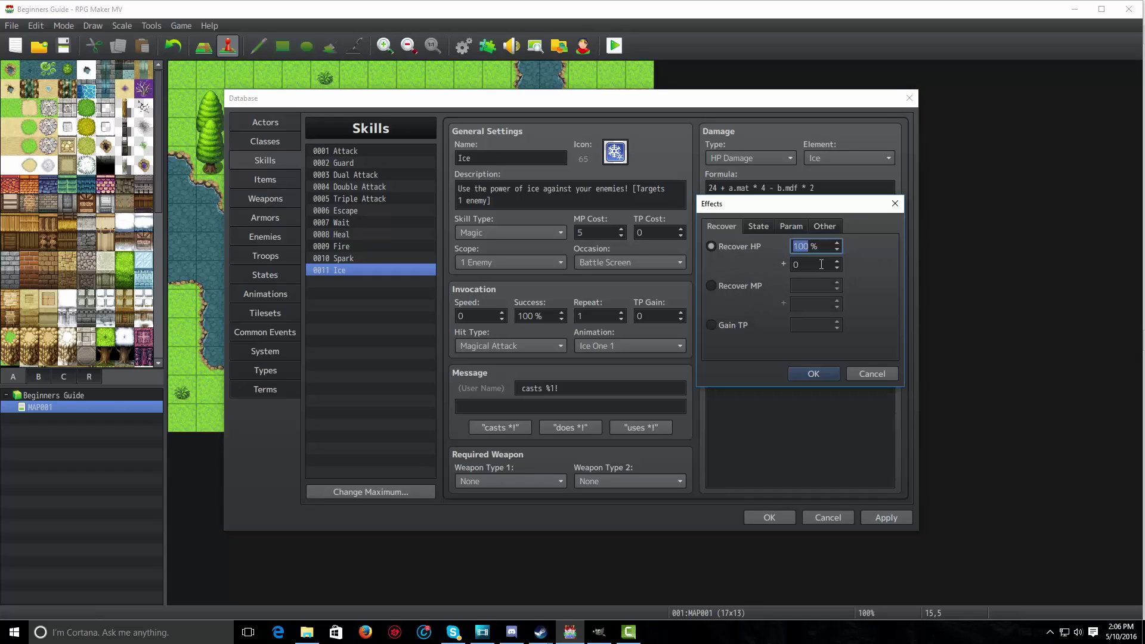
{"action": "key", "text": "Tab"}
{"action": "left_click", "coordinate": [760, 288]}
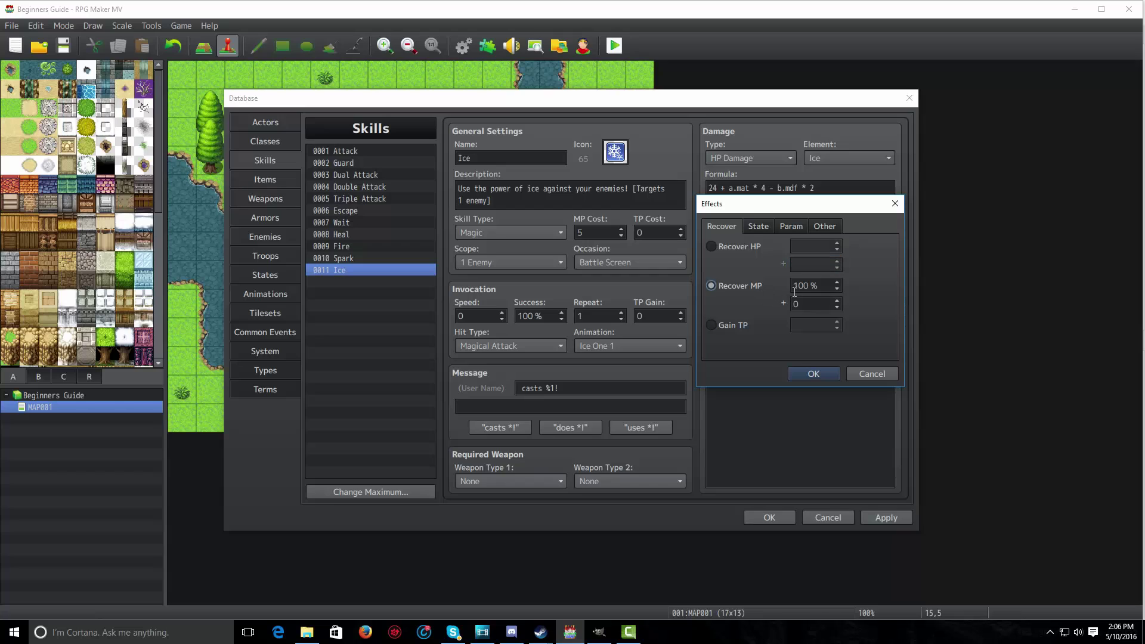
{"action": "key", "text": "Tab"}
{"action": "left_click", "coordinate": [725, 329]}
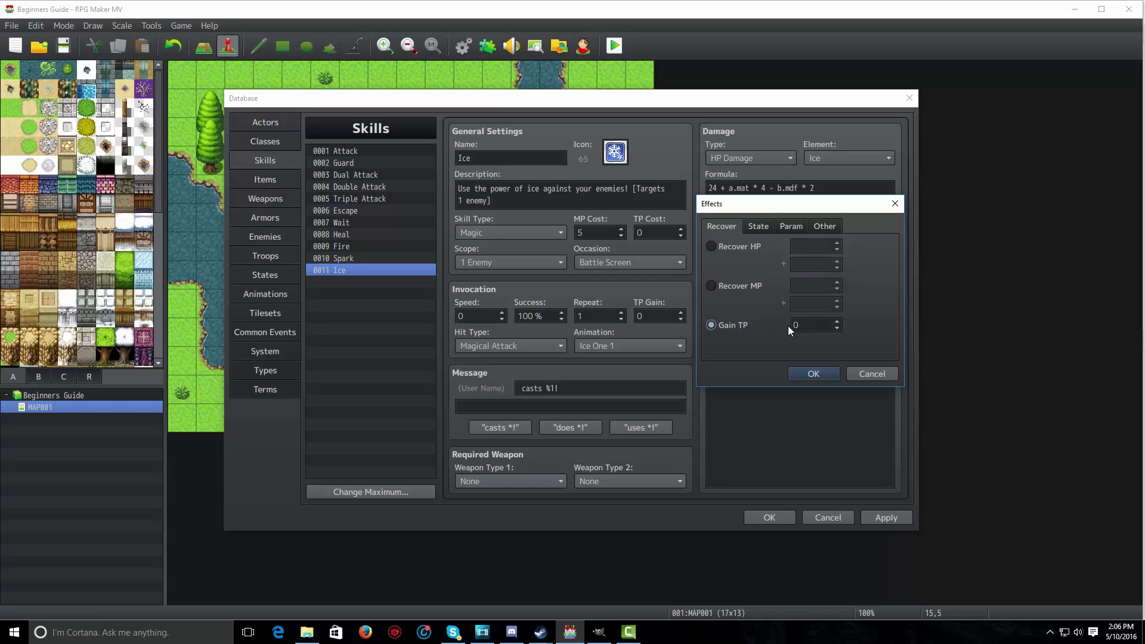
- Try the State effects: Add State with Normal Attack, then Remove State with Knockout
{"action": "left_click", "coordinate": [763, 229]}
{"action": "left_click", "coordinate": [711, 247]}
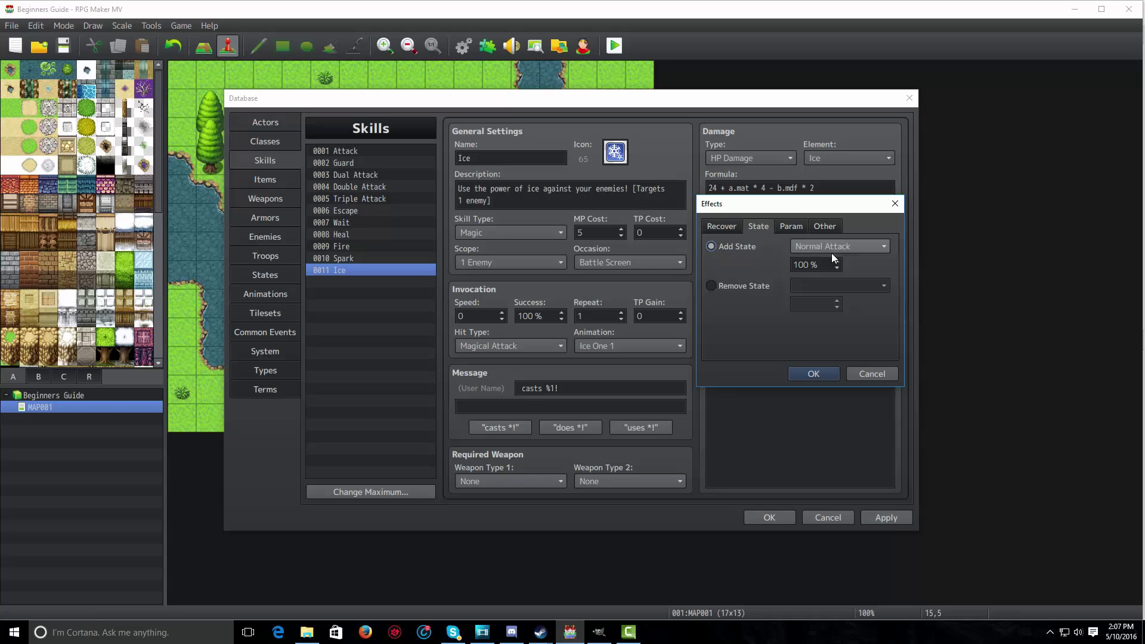
{"action": "left_click", "coordinate": [839, 250]}
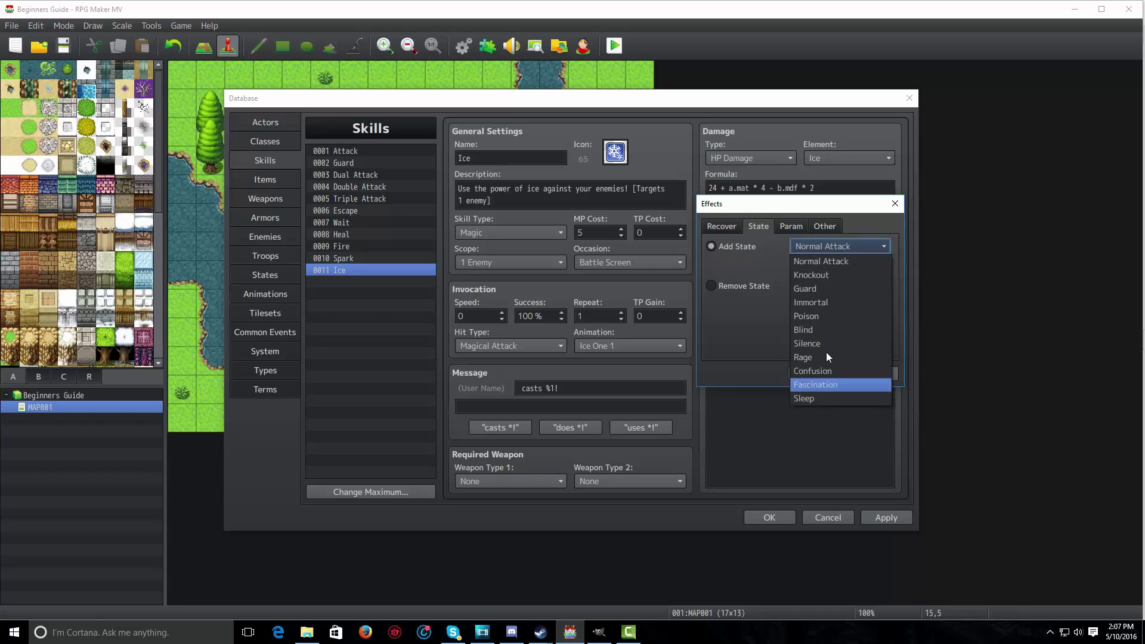
{"action": "left_click", "coordinate": [756, 263]}
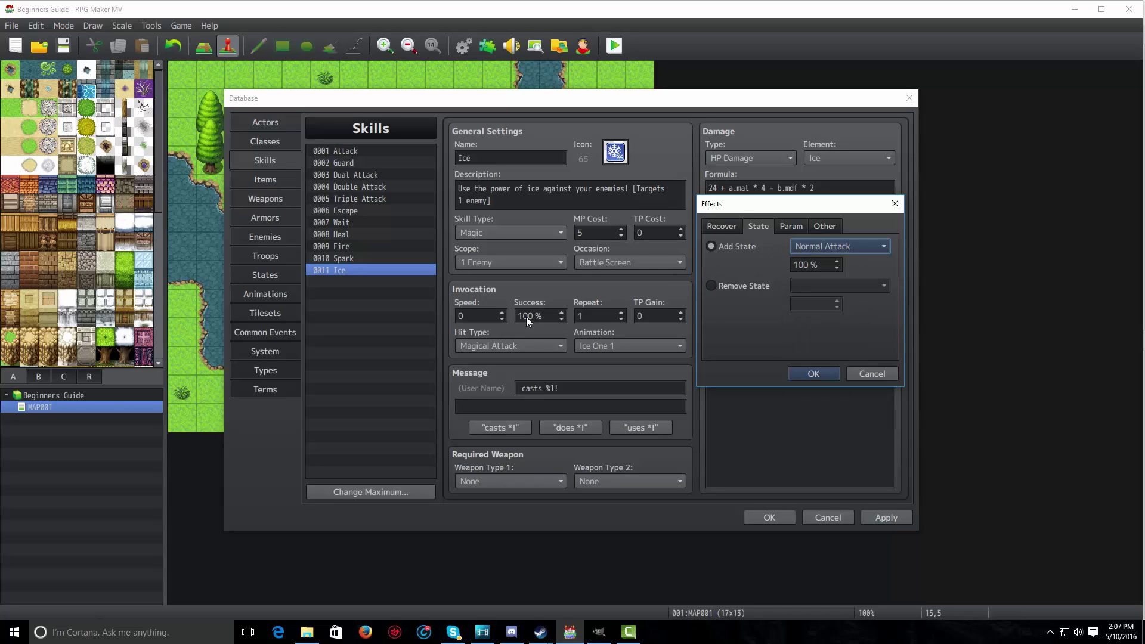
{"action": "left_click", "coordinate": [742, 288]}
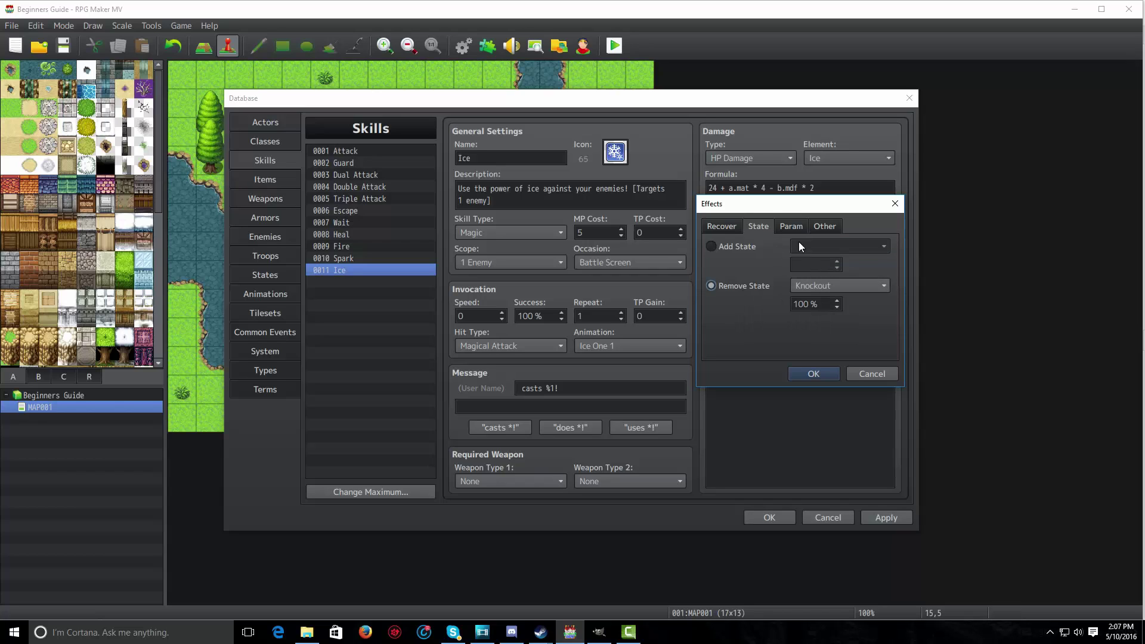
{"action": "left_click", "coordinate": [810, 289]}
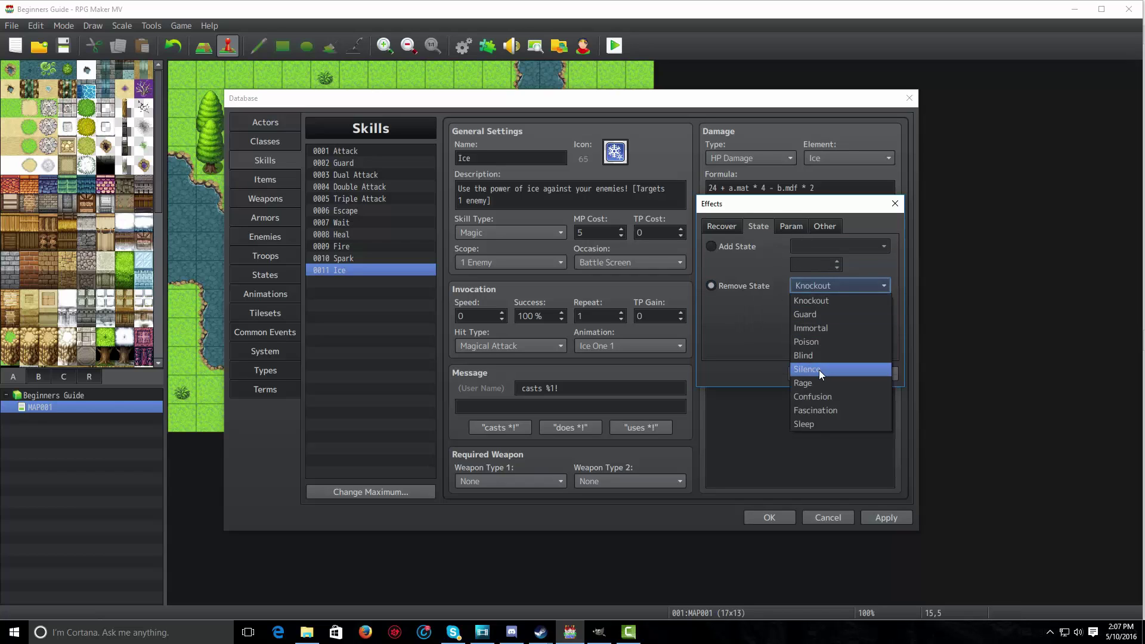
{"action": "left_click", "coordinate": [788, 296]}
{"action": "left_click", "coordinate": [790, 226]}
- Try the Param effects: Add Buff on Max HP, Add Debuff, Remove Buff and Remove Debuff
{"action": "left_click", "coordinate": [733, 249]}
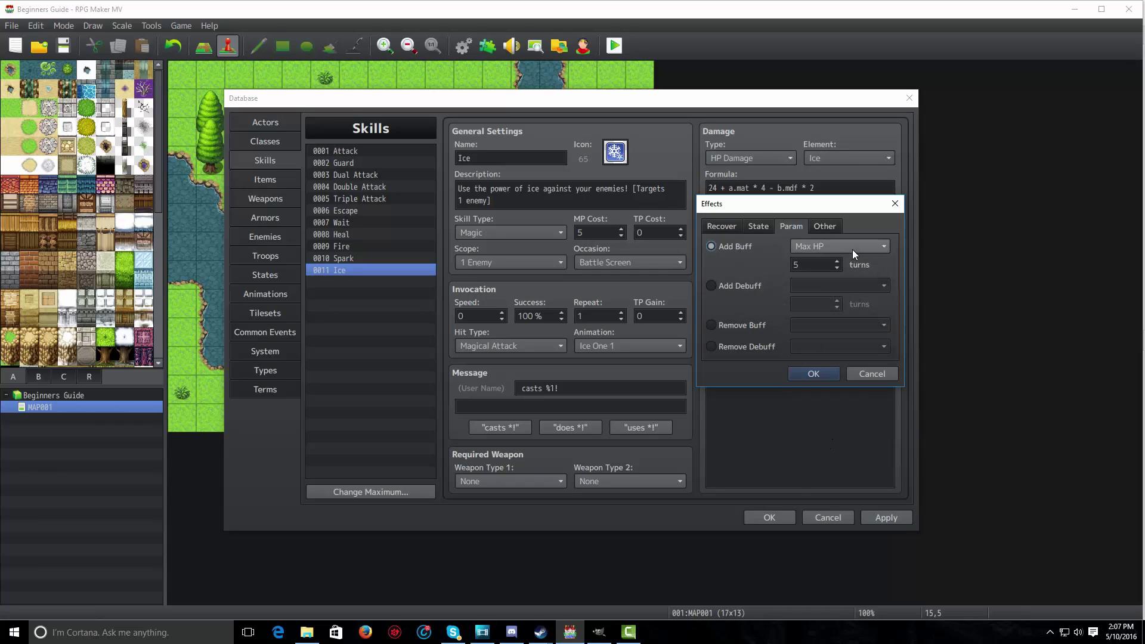
{"action": "left_click", "coordinate": [853, 247]}
{"action": "left_click", "coordinate": [852, 250]}
{"action": "double_click", "coordinate": [813, 265]}
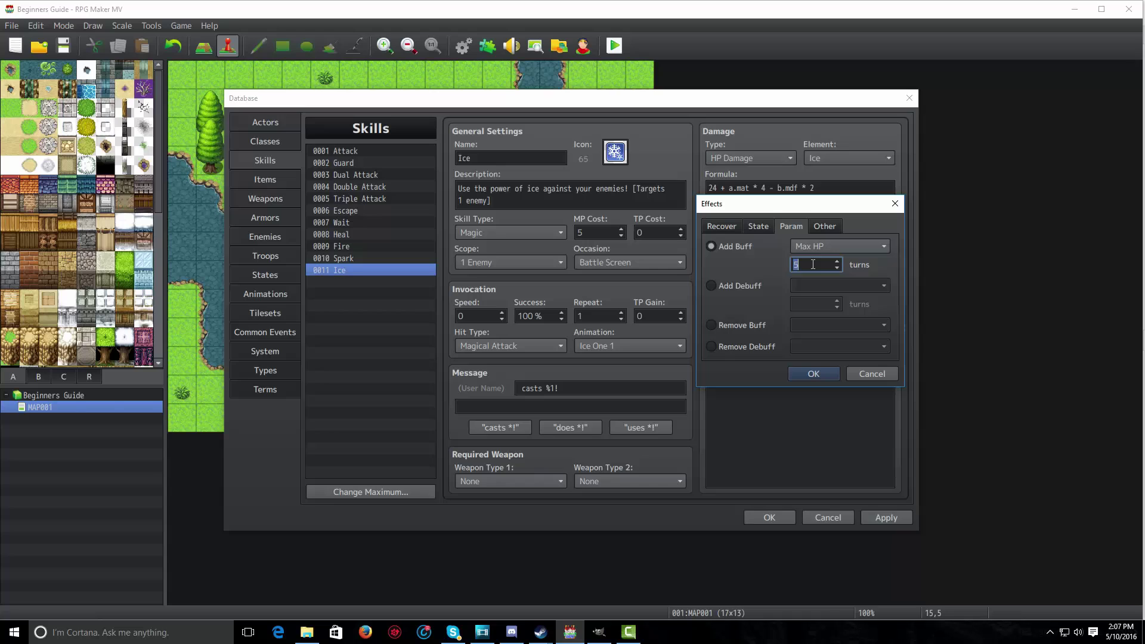
{"action": "left_click", "coordinate": [830, 245]}
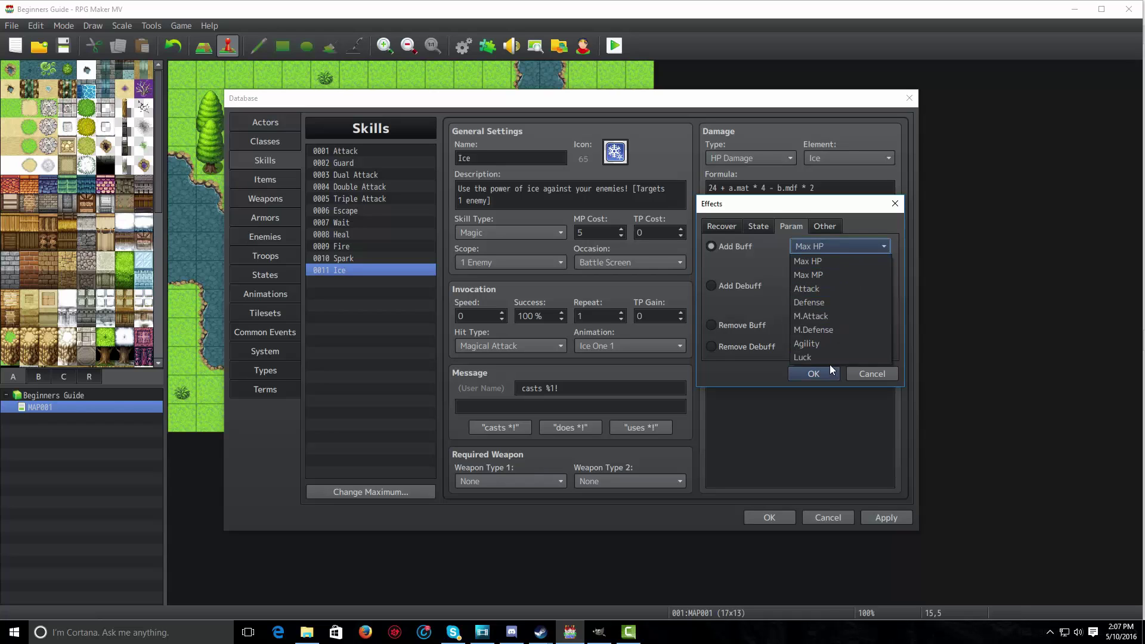
{"action": "left_click", "coordinate": [711, 286]}
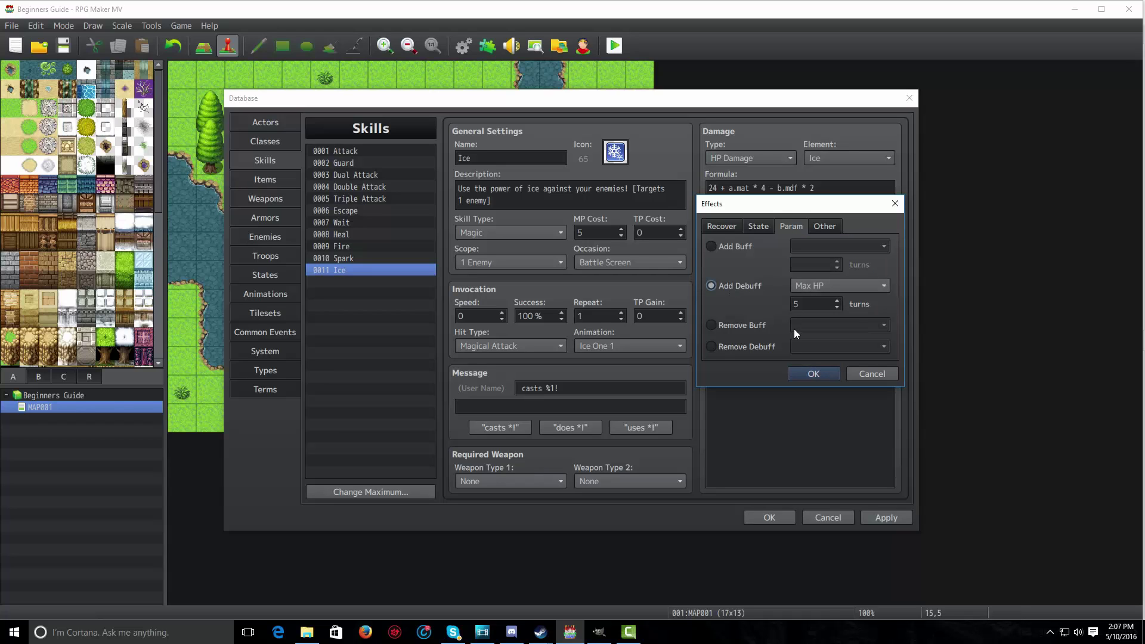
{"action": "left_click", "coordinate": [723, 325]}
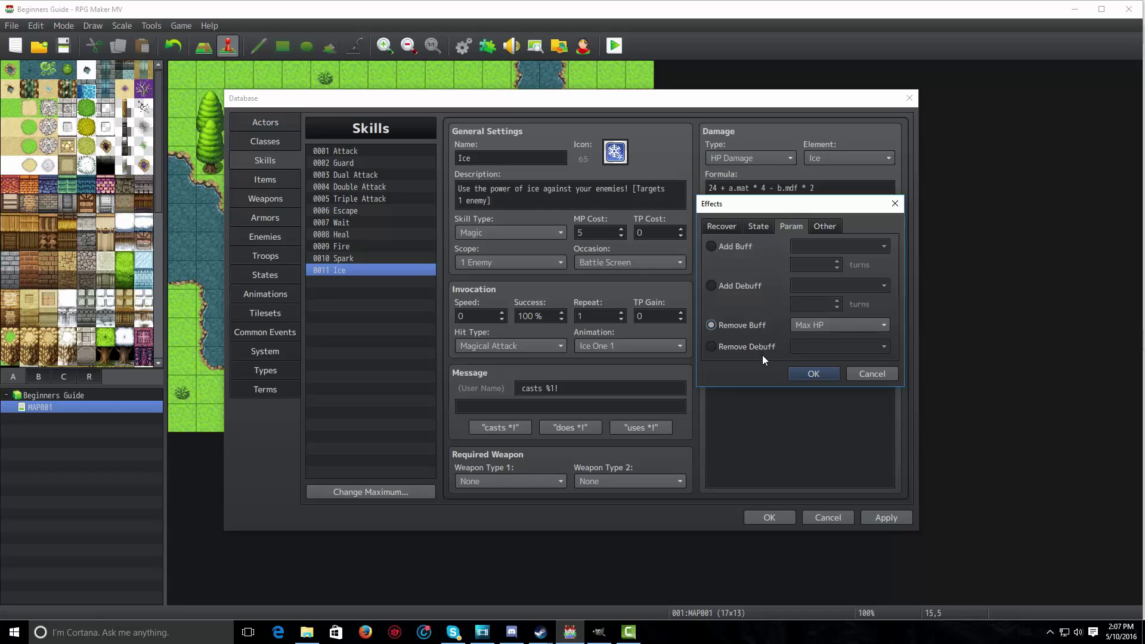
{"action": "left_click", "coordinate": [757, 349]}
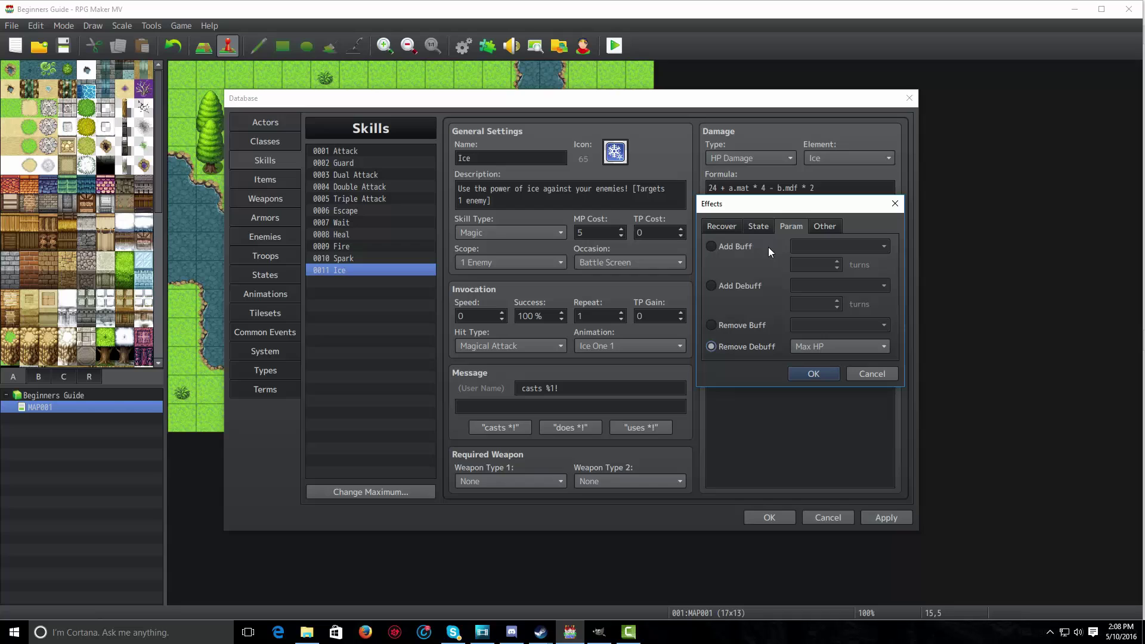
{"action": "left_click", "coordinate": [827, 226]}
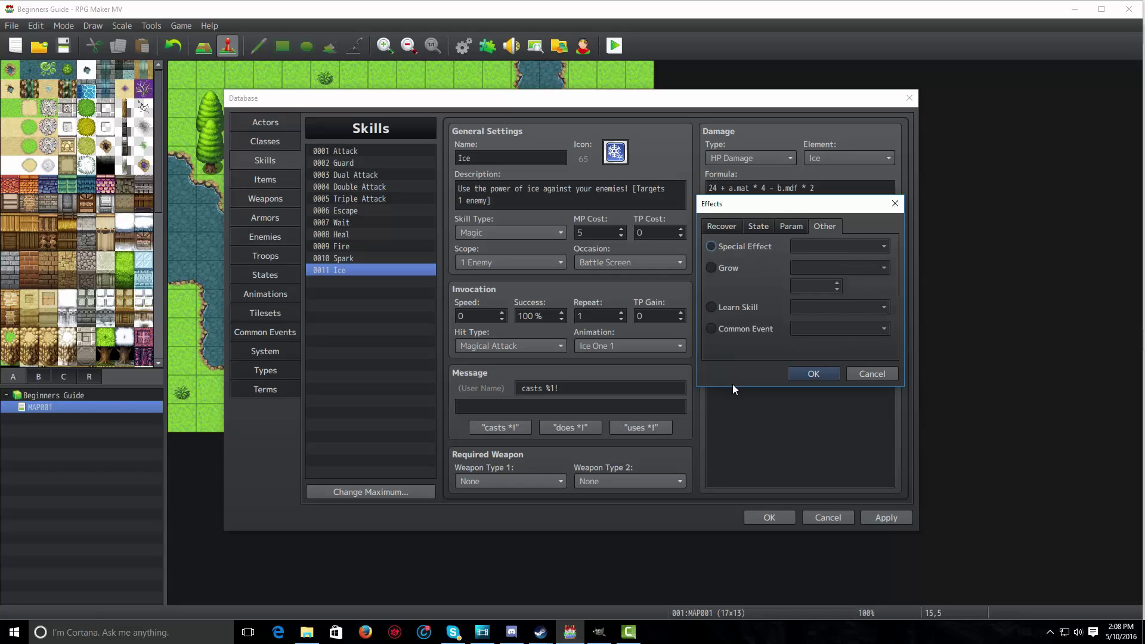
- Try Special Effect Escape, then Grow, switching the parameter to Max MP and back to Max HP
{"action": "left_click", "coordinate": [821, 246]}
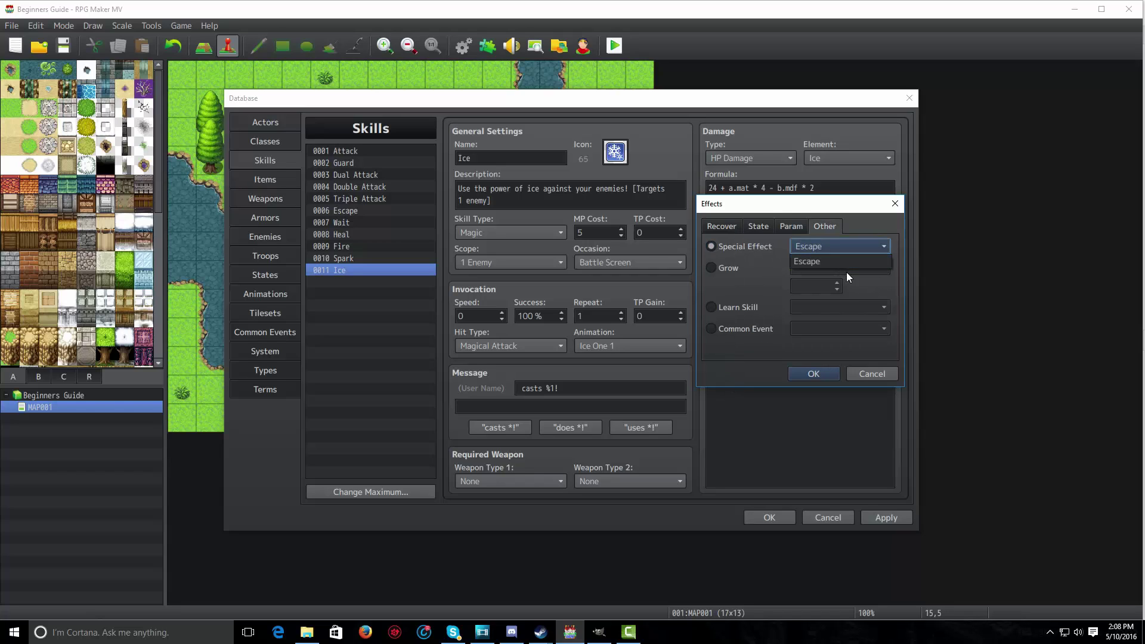
{"action": "left_click", "coordinate": [823, 266]}
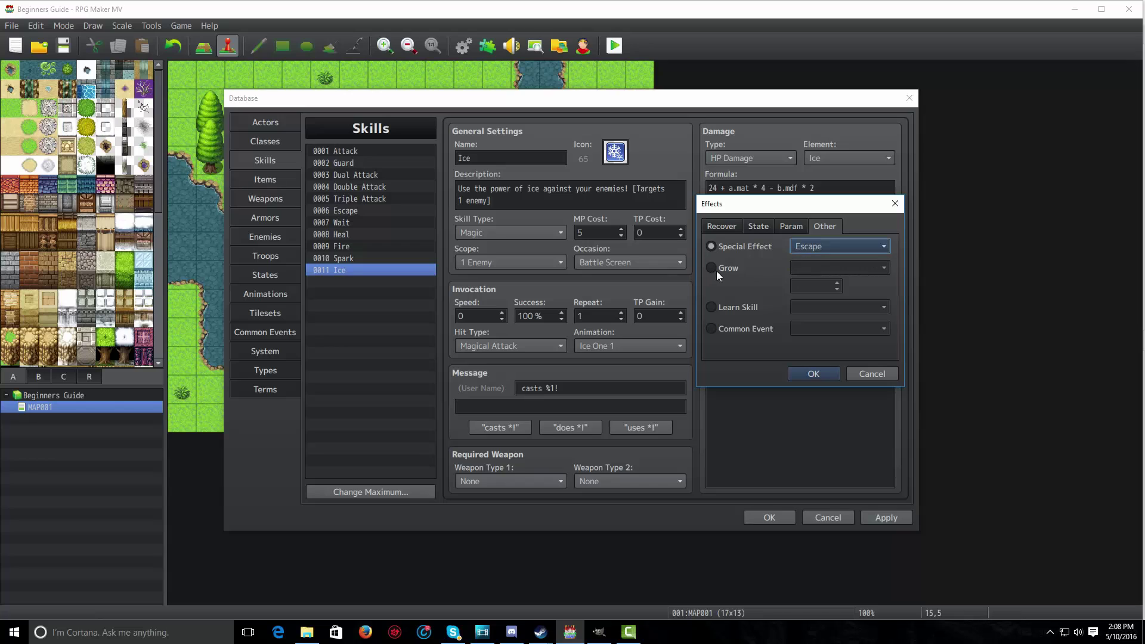
{"action": "left_click", "coordinate": [717, 271]}
{"action": "left_click", "coordinate": [820, 273]}
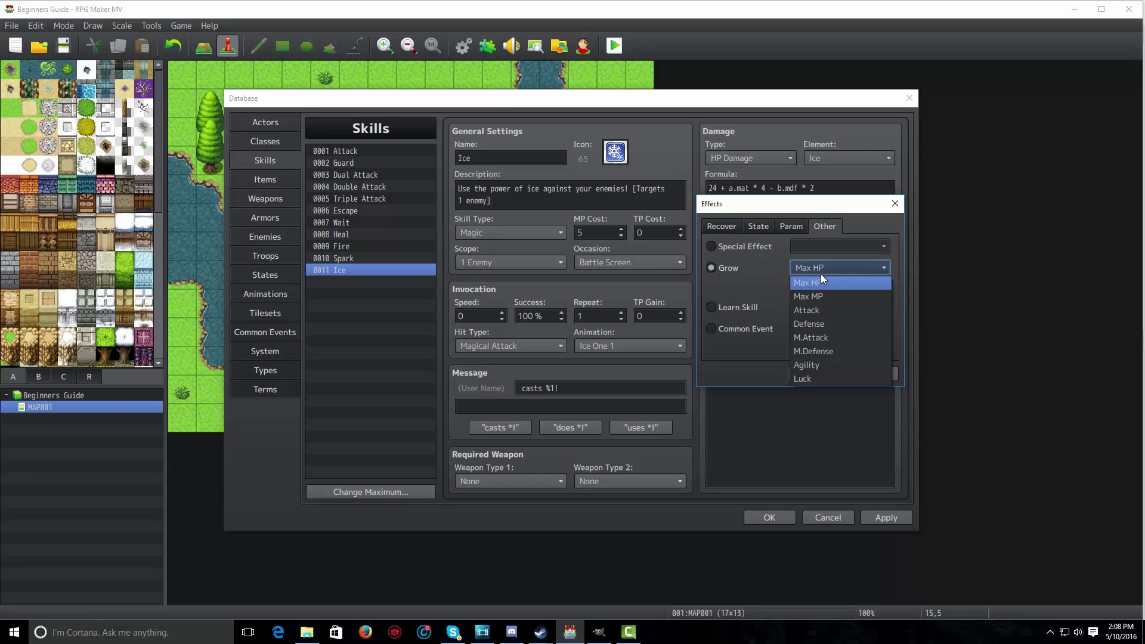
{"action": "left_click", "coordinate": [809, 296]}
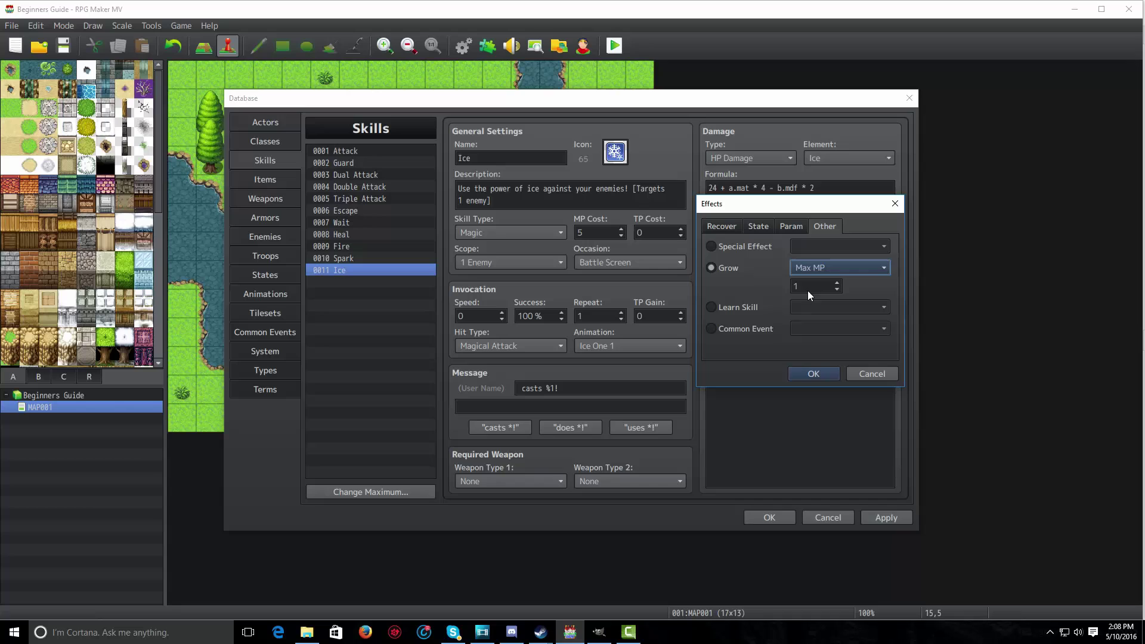
{"action": "left_click", "coordinate": [810, 273]}
{"action": "left_click", "coordinate": [810, 281]}
{"action": "key", "text": "Tab"}
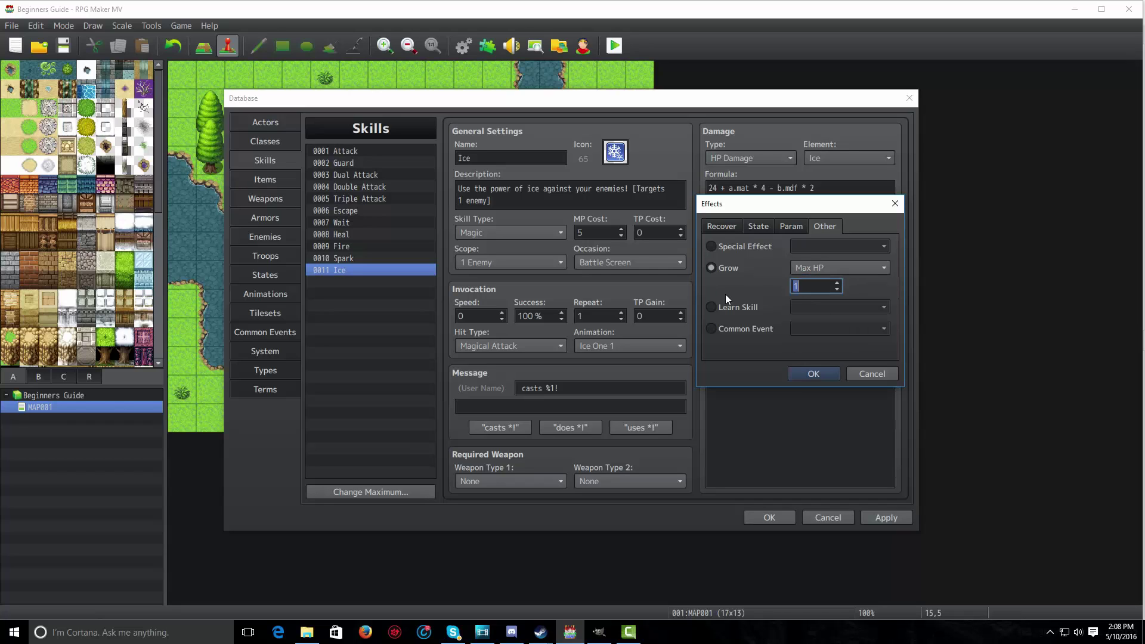
- Try Learn Skill and Common Event, then cancel the editor without adding any effect
{"action": "left_click", "coordinate": [739, 308]}
{"action": "left_click", "coordinate": [847, 308]}
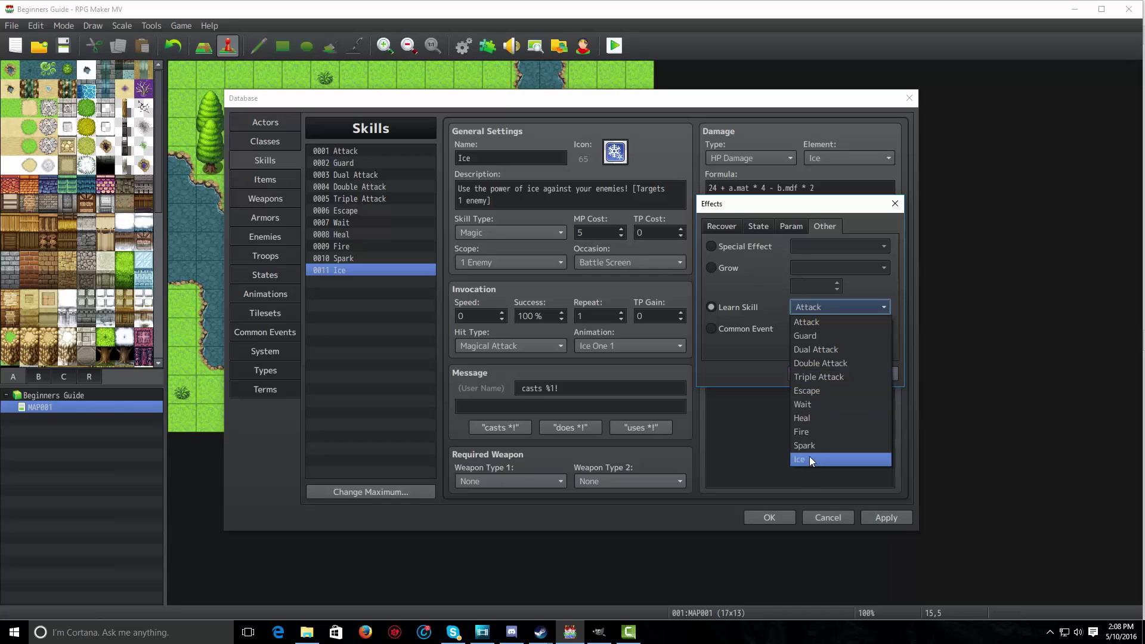
{"action": "left_click", "coordinate": [738, 333]}
{"action": "left_click", "coordinate": [738, 331]}
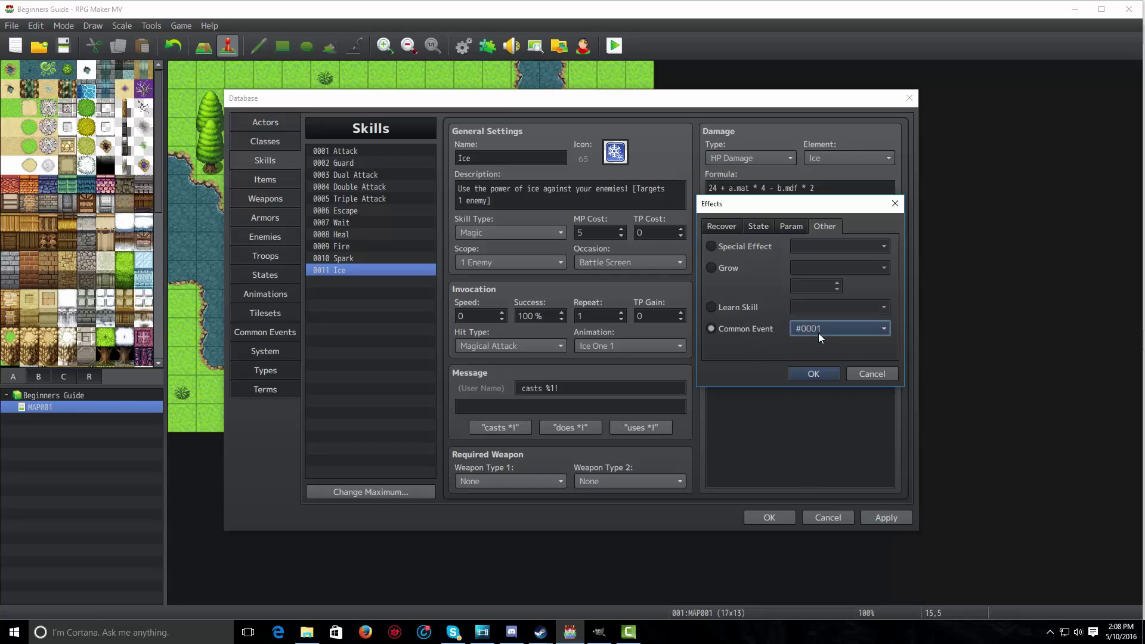
{"action": "left_click", "coordinate": [819, 329]}
{"action": "left_click", "coordinate": [857, 370]}
{"action": "left_click", "coordinate": [839, 396]}
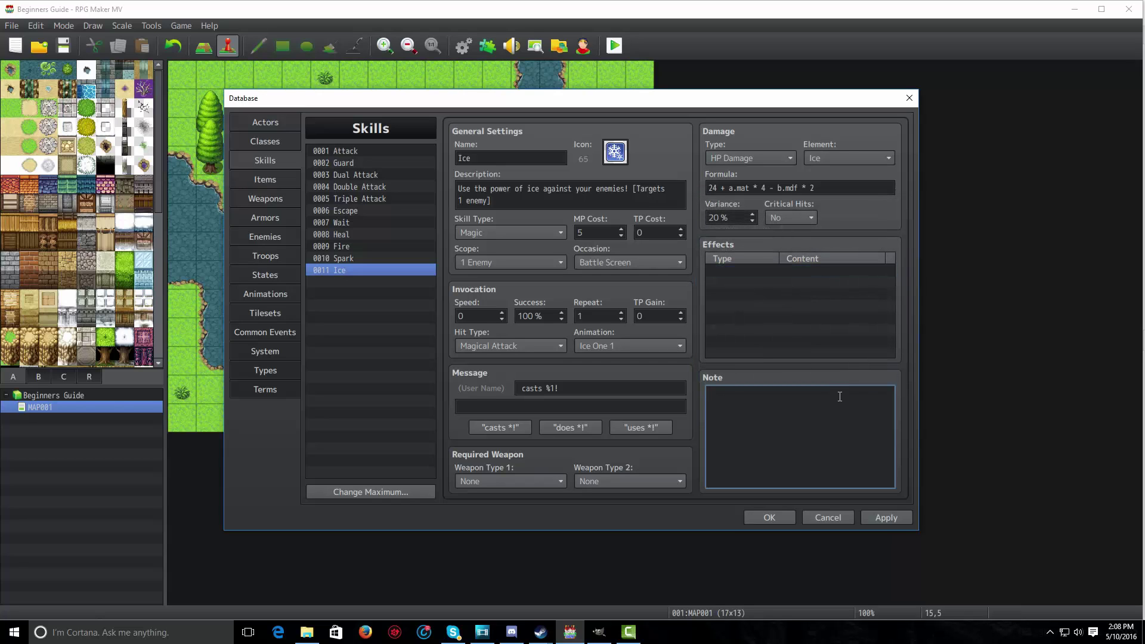